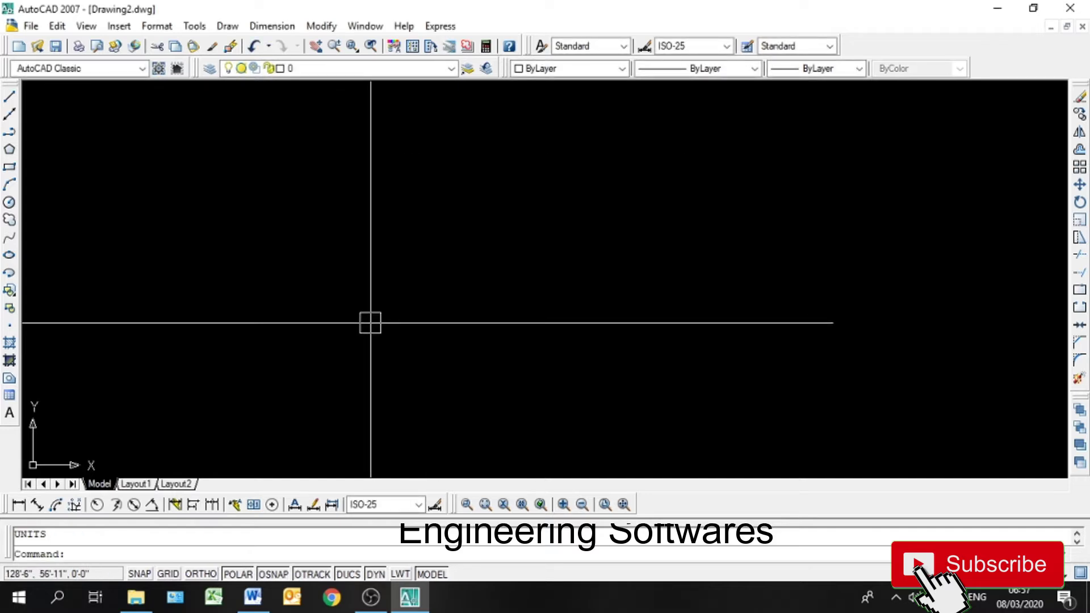
Step: Modify the ISO-25 dimension style's primary units to Architectural format with 0'-0" precision
text(d)
key(Return)
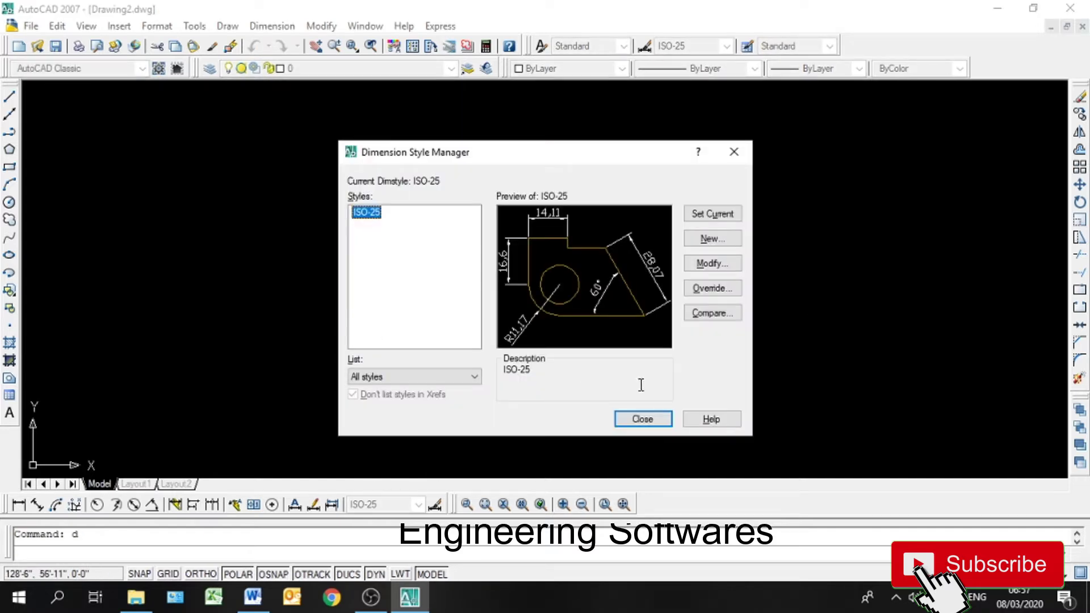
click(729, 266)
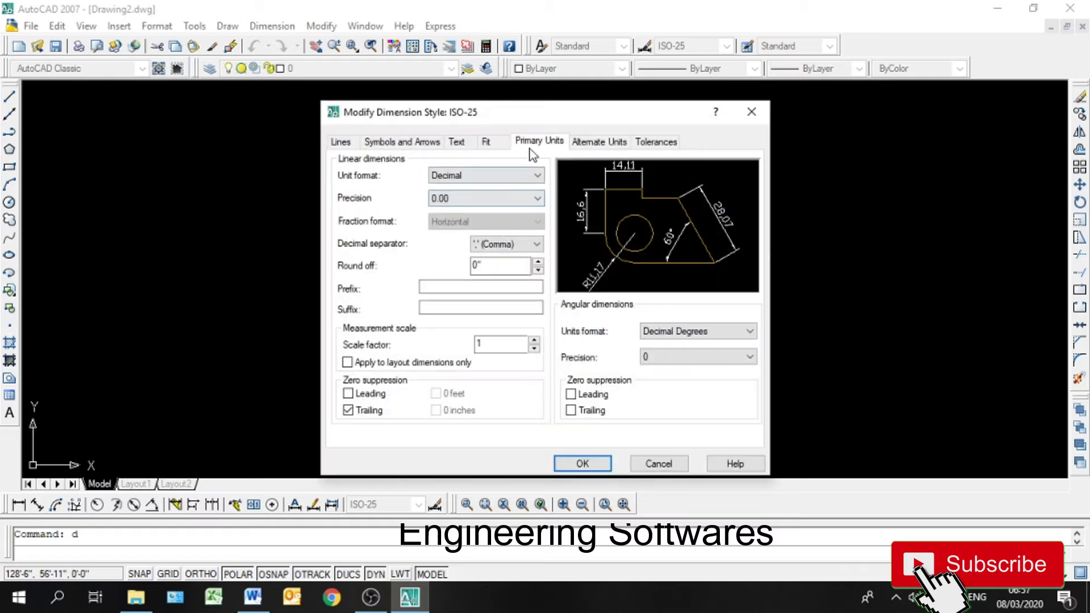
click(486, 176)
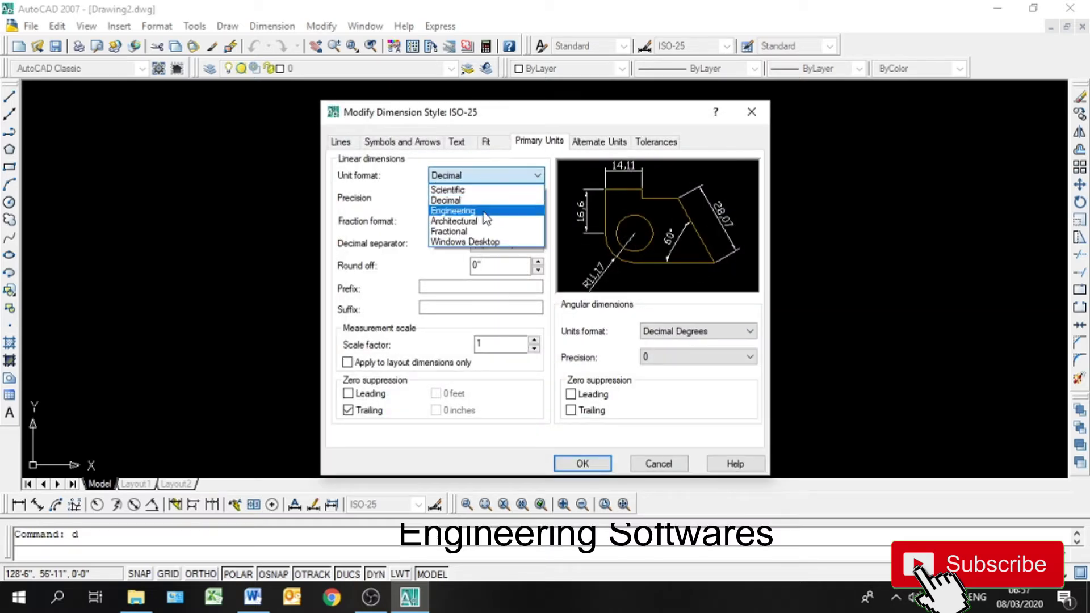
click(486, 226)
click(482, 198)
click(459, 211)
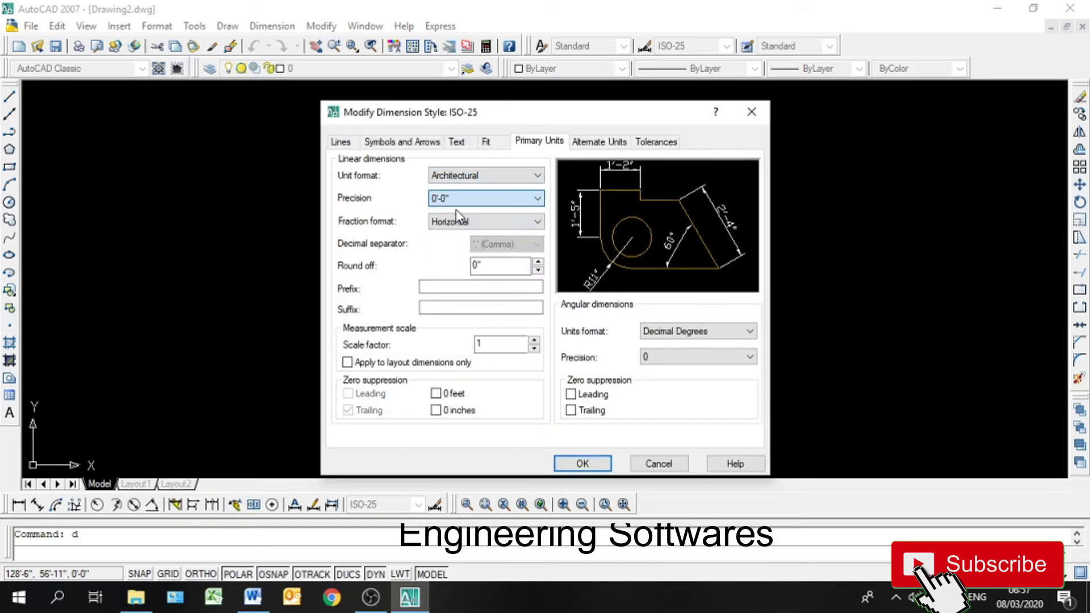
click(583, 464)
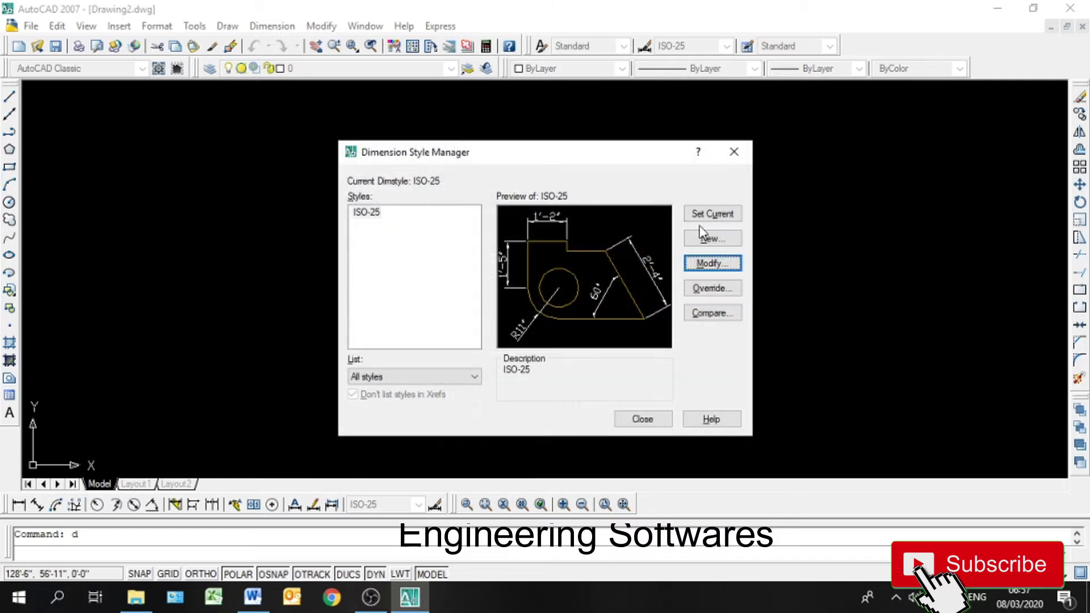
click(642, 420)
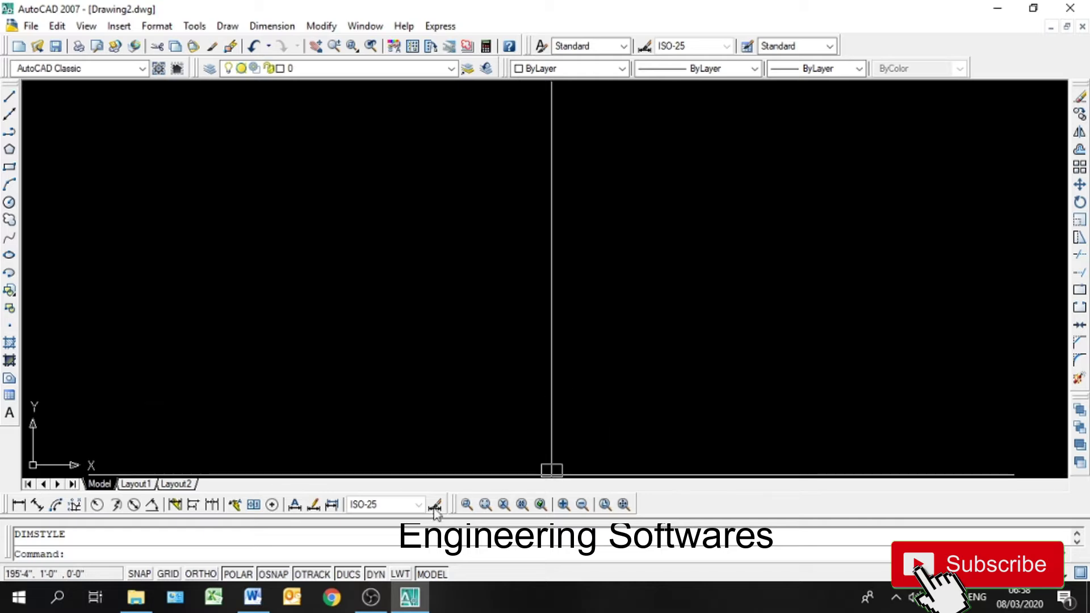
Step: Undock the Zoom and Draw Order toolbars and close both of them
drag(454, 510, 542, 397)
click(536, 386)
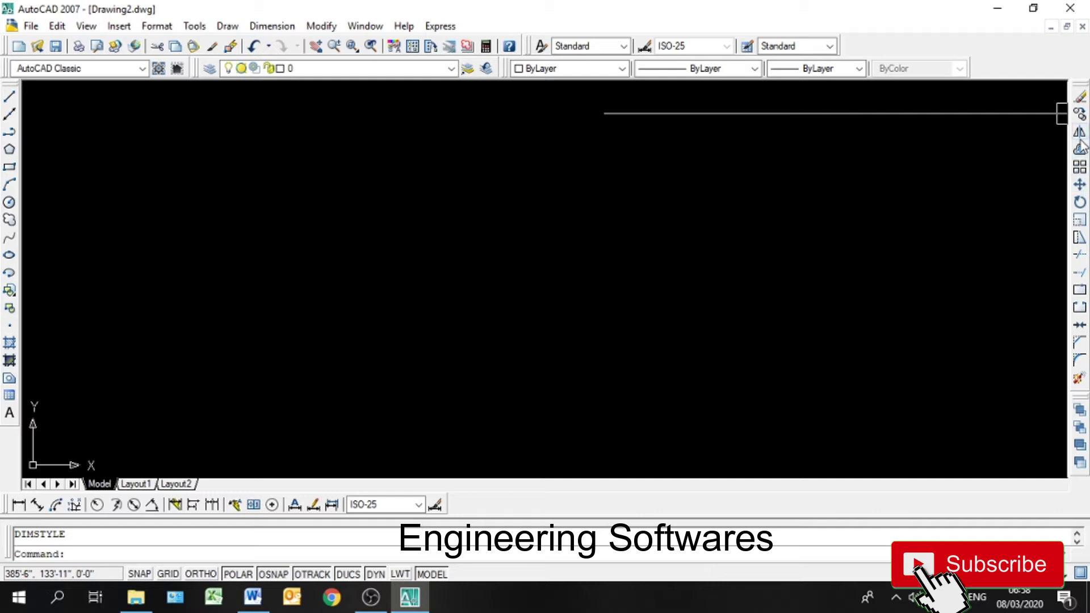
drag(1083, 399, 701, 336)
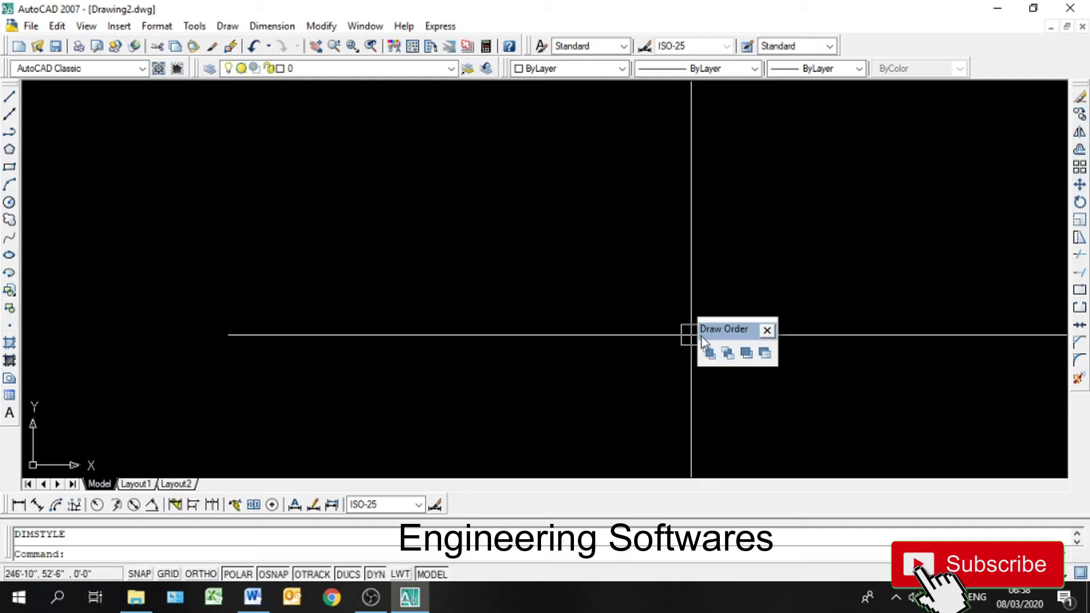
click(767, 330)
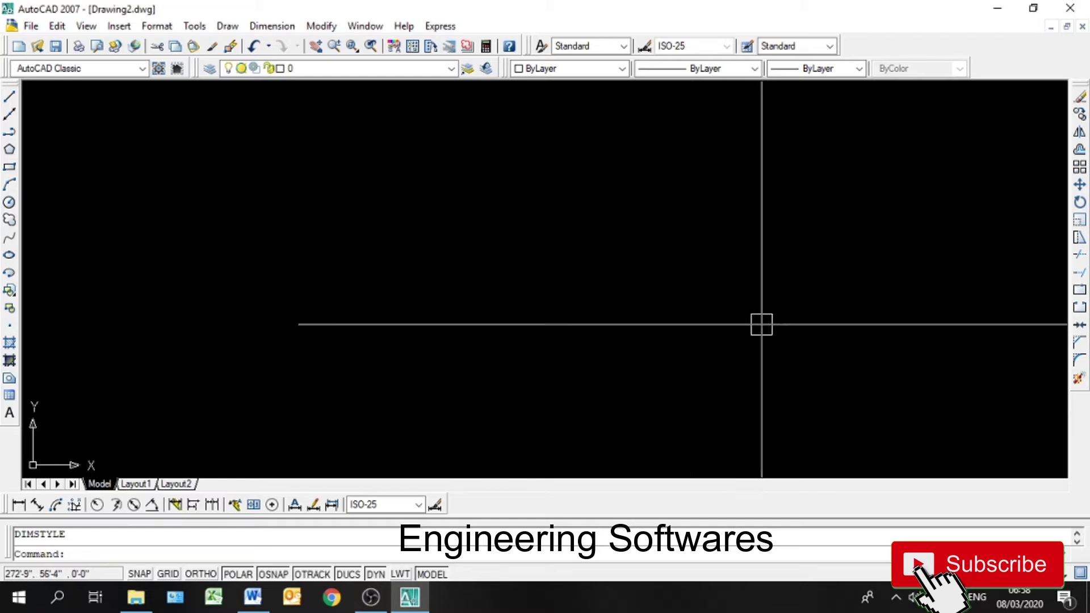
Step: Undock the Modify toolbar into the drawing area and close it
drag(1083, 91, 1084, 88)
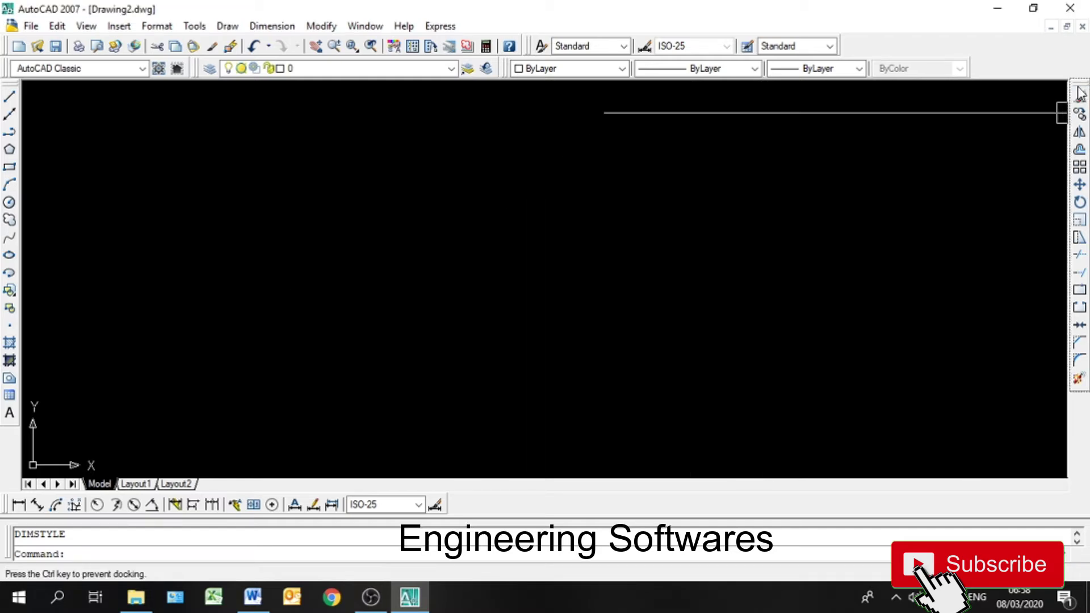
drag(829, 160, 945, 211)
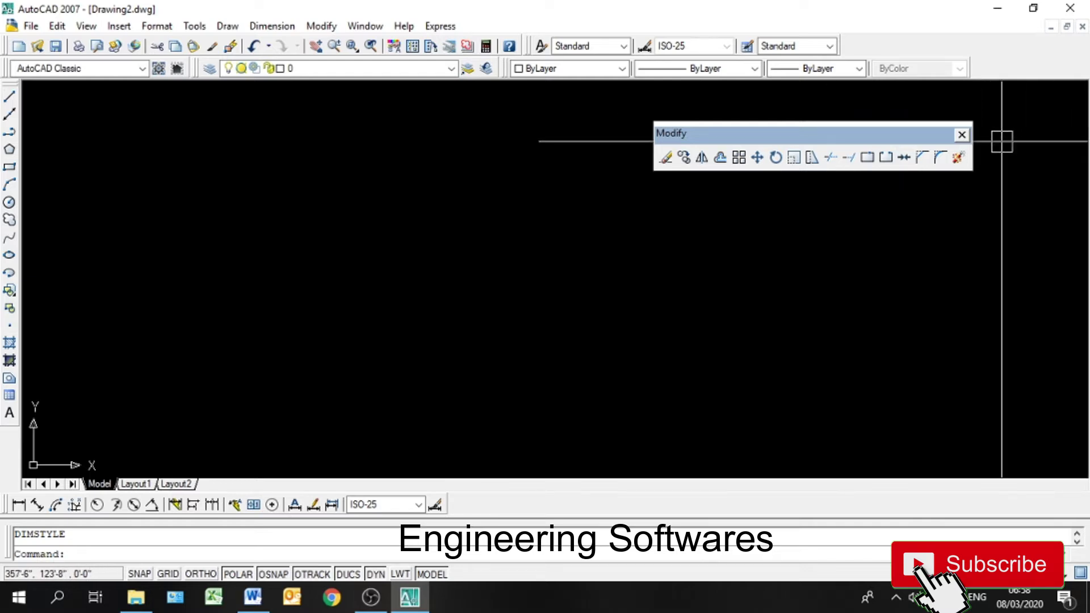
click(962, 135)
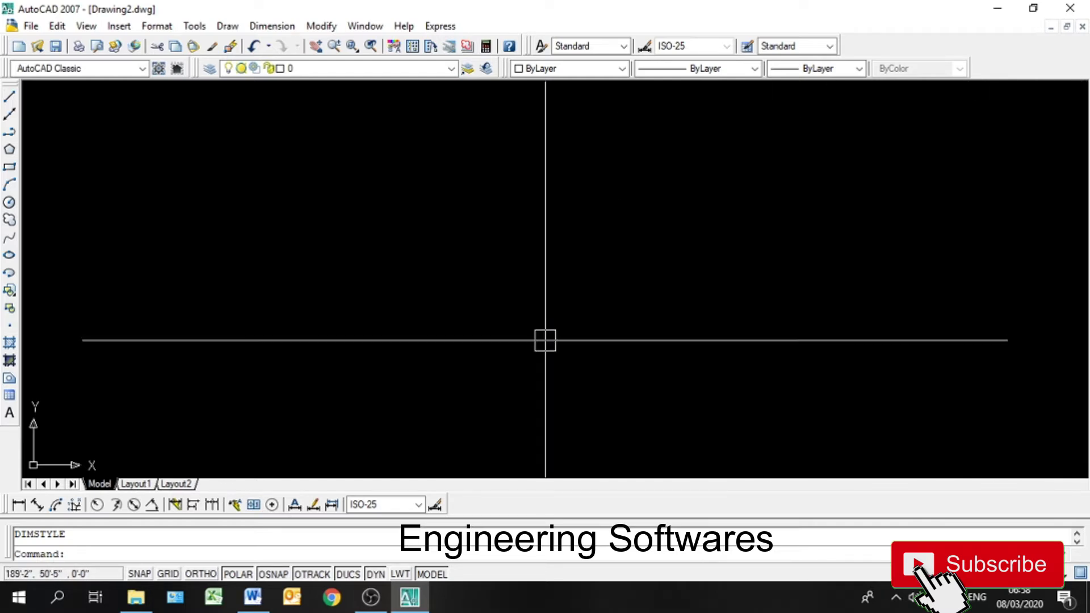
click(321, 27)
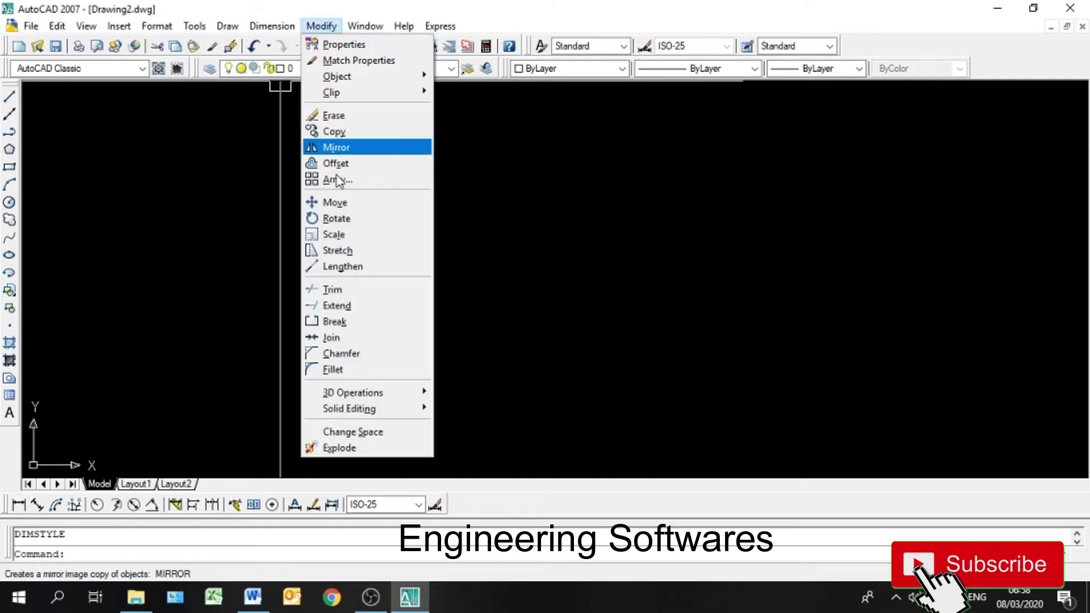
click(575, 145)
click(513, 158)
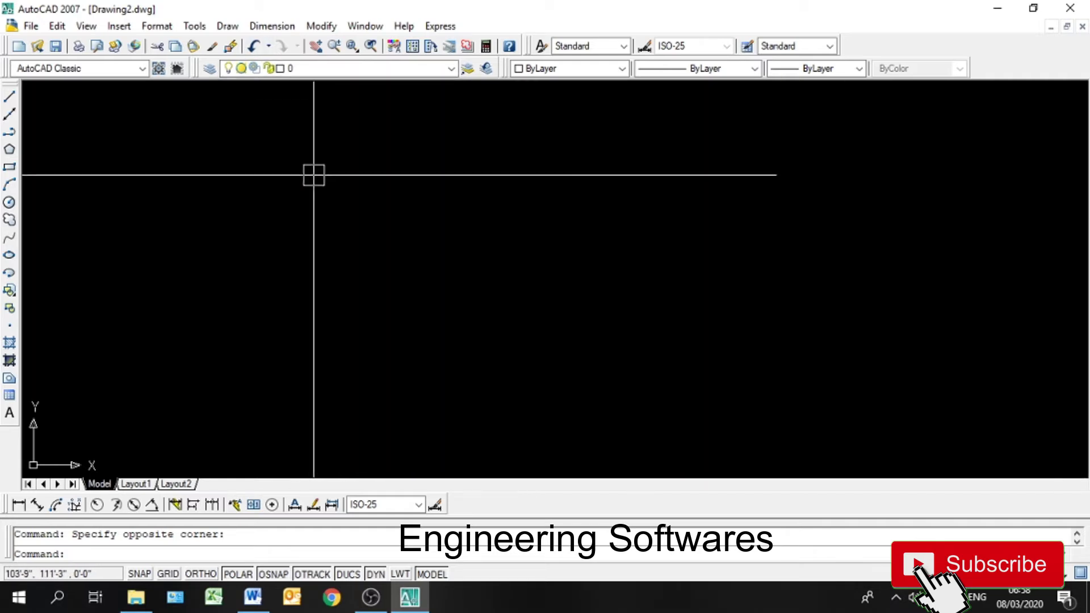
Step: Turn the Modify toolbar back on and dock it vertically along the drawing area's edge, opposite the Draw toolbar
right_click(210, 53)
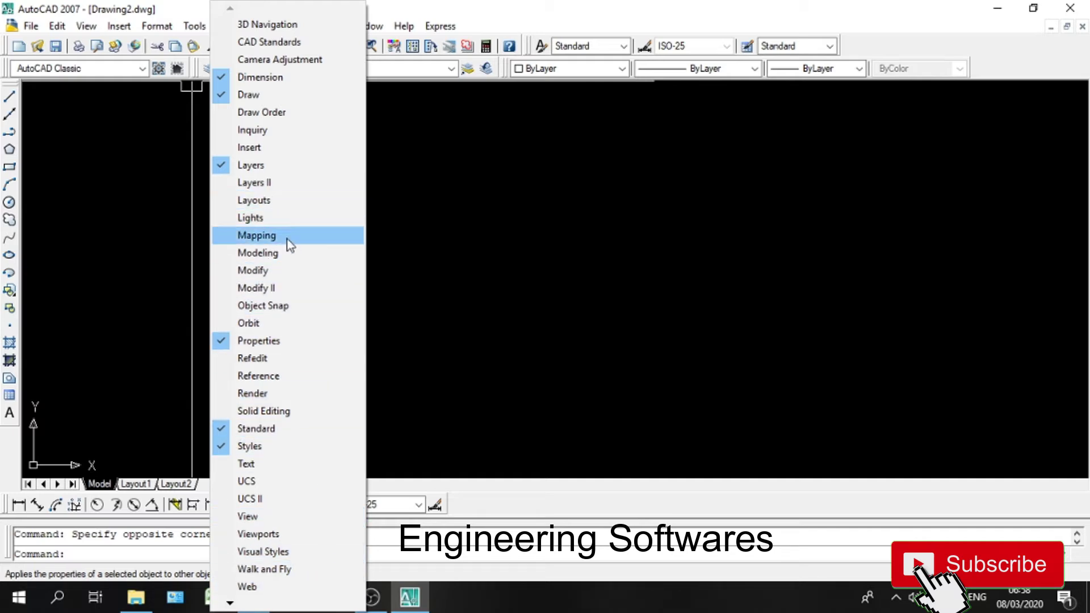
click(284, 269)
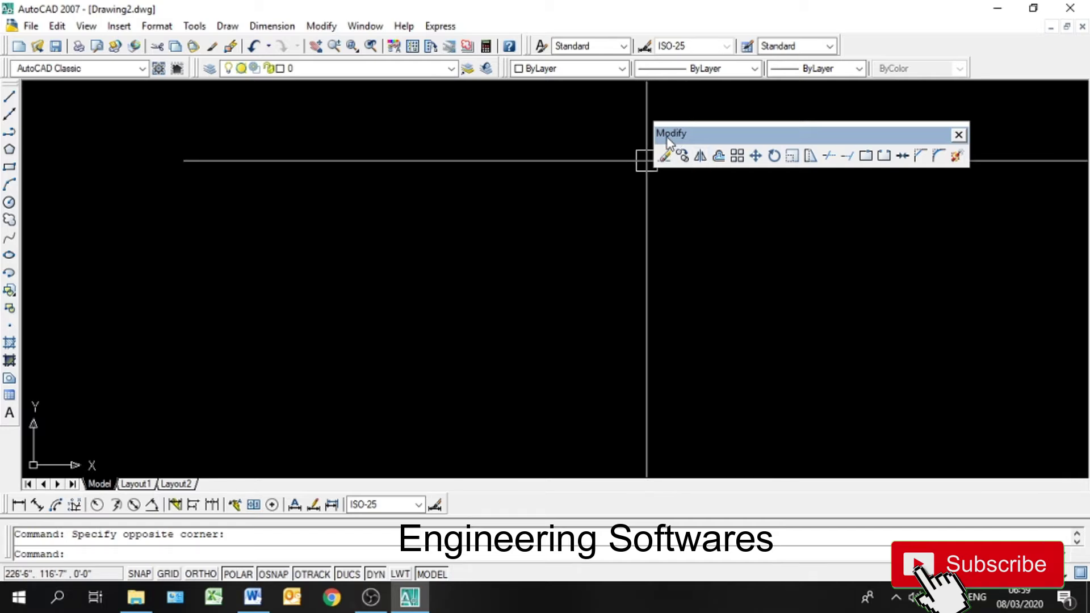
drag(667, 135, 972, 152)
drag(1075, 142, 1086, 190)
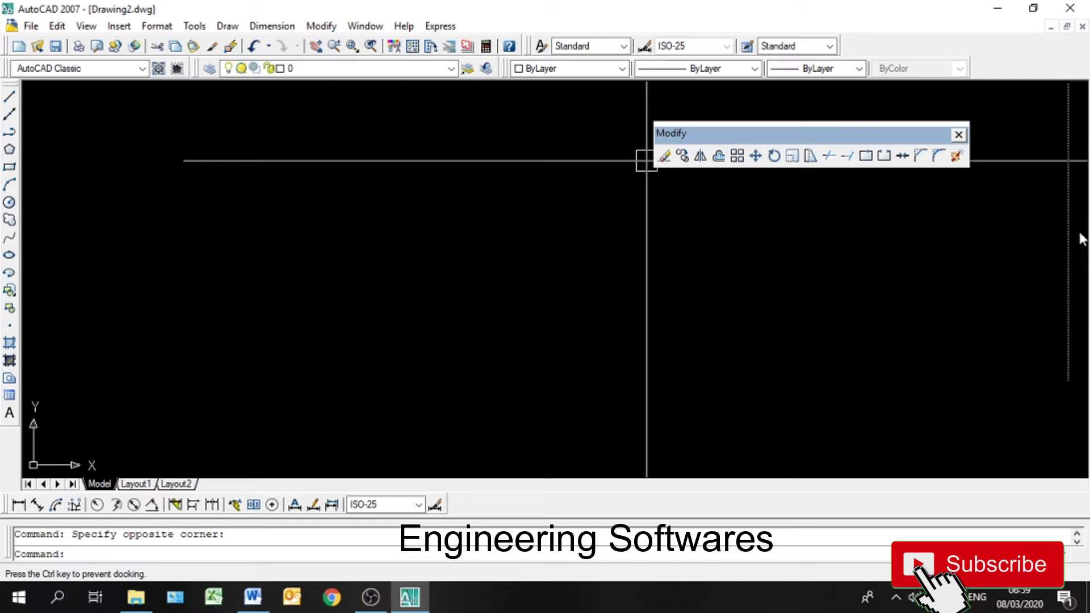
drag(1081, 239, 1079, 238)
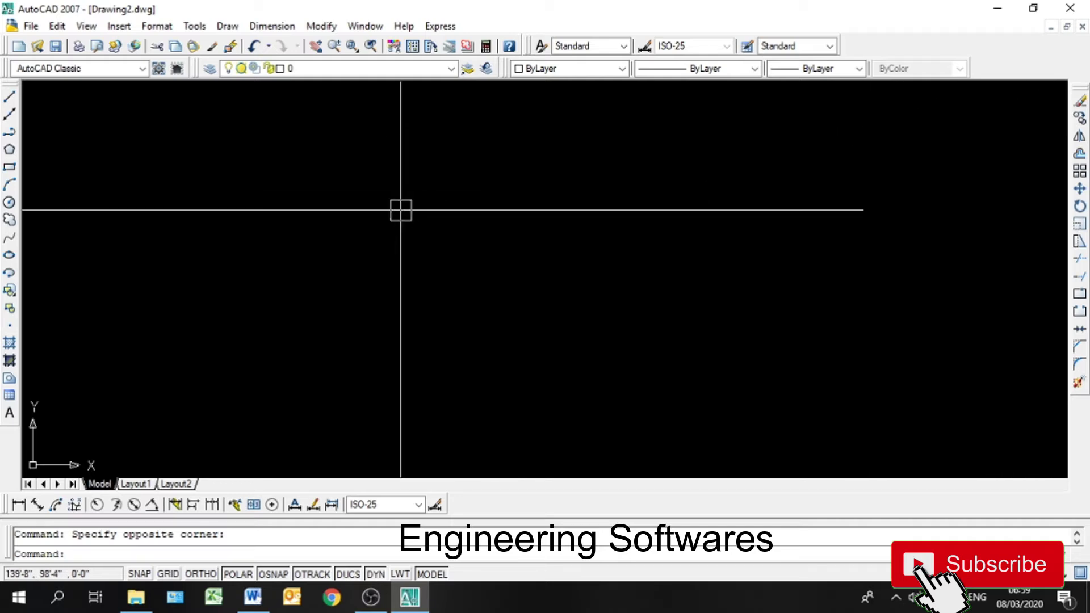
Step: Draw a freehand zigzag chain of 15 connected line segments across the drawing area
click(11, 97)
click(134, 270)
click(250, 203)
click(327, 293)
click(346, 246)
click(395, 280)
click(463, 223)
click(593, 291)
click(653, 191)
click(699, 328)
click(757, 271)
click(810, 372)
click(797, 133)
click(922, 187)
click(883, 293)
click(932, 334)
click(858, 406)
key(Return)
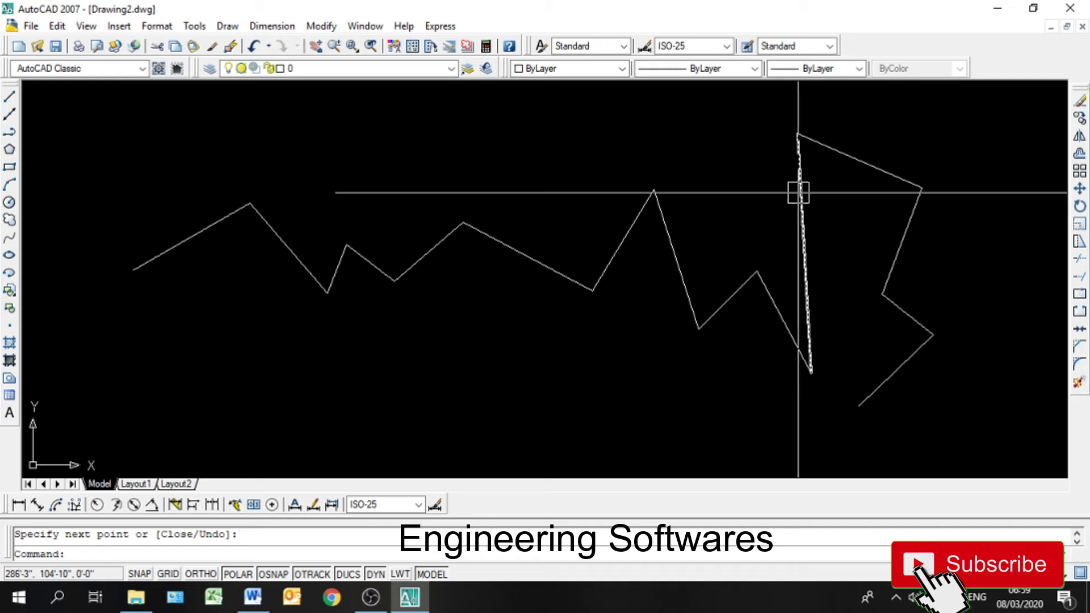
Step: Erase the long near-vertical segment and the sloping segment connected to its upper end
click(1080, 102)
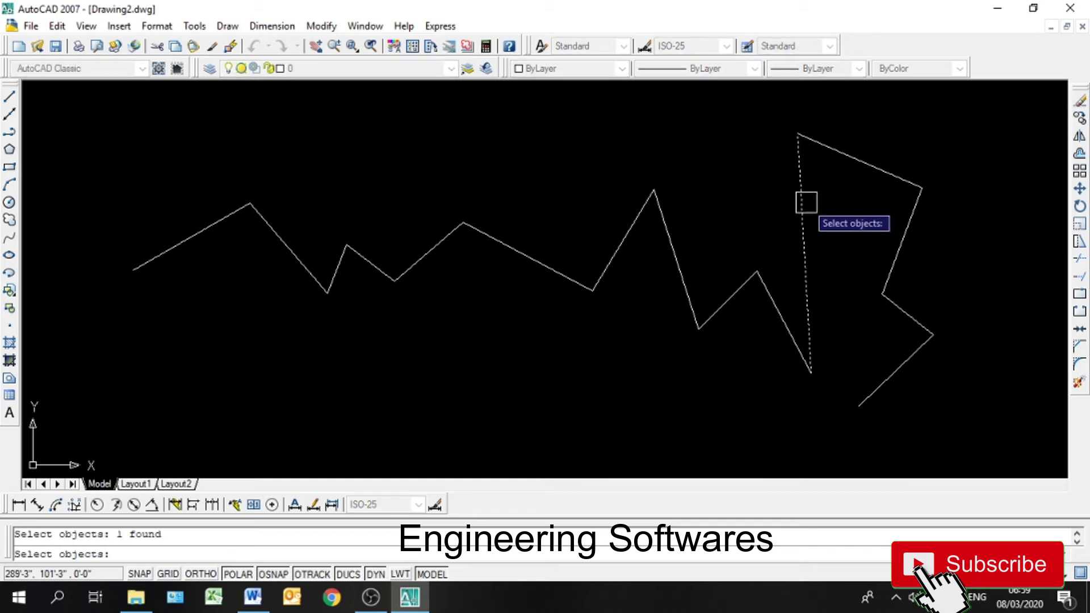
key(Return)
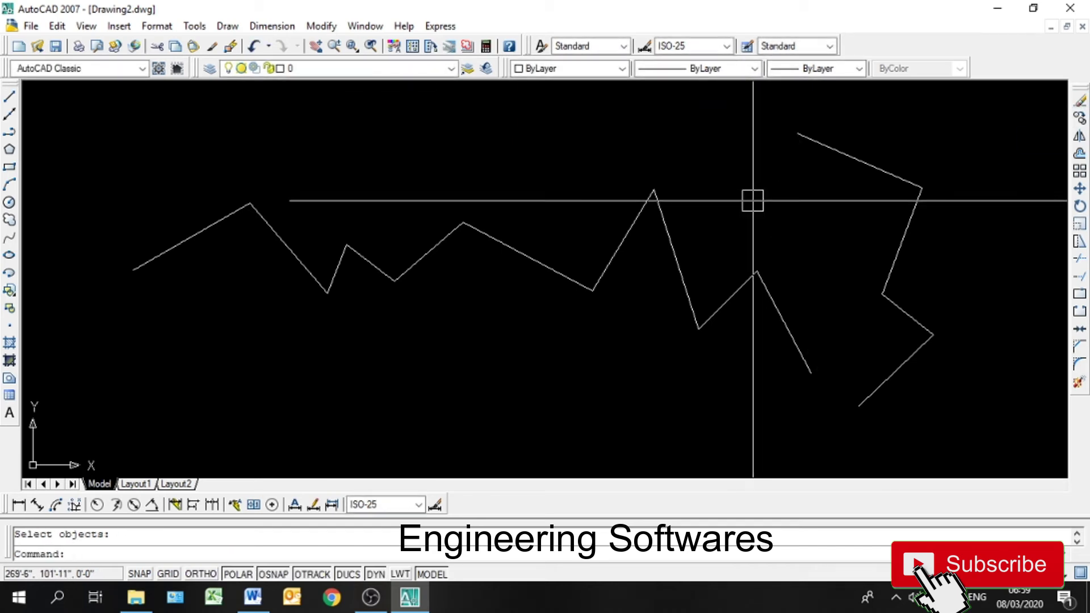
click(1081, 102)
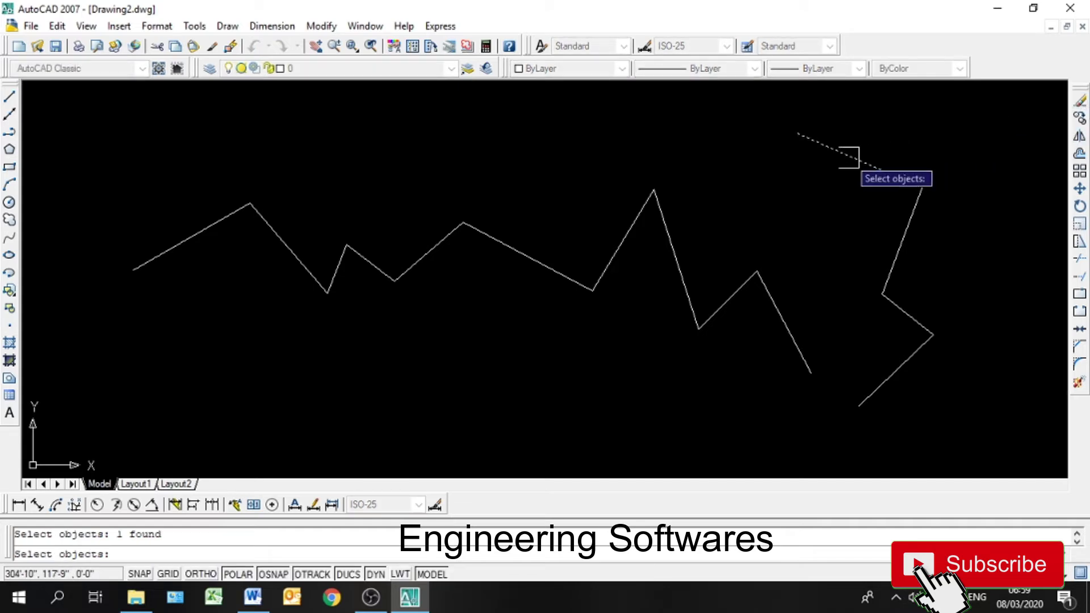
key(Return)
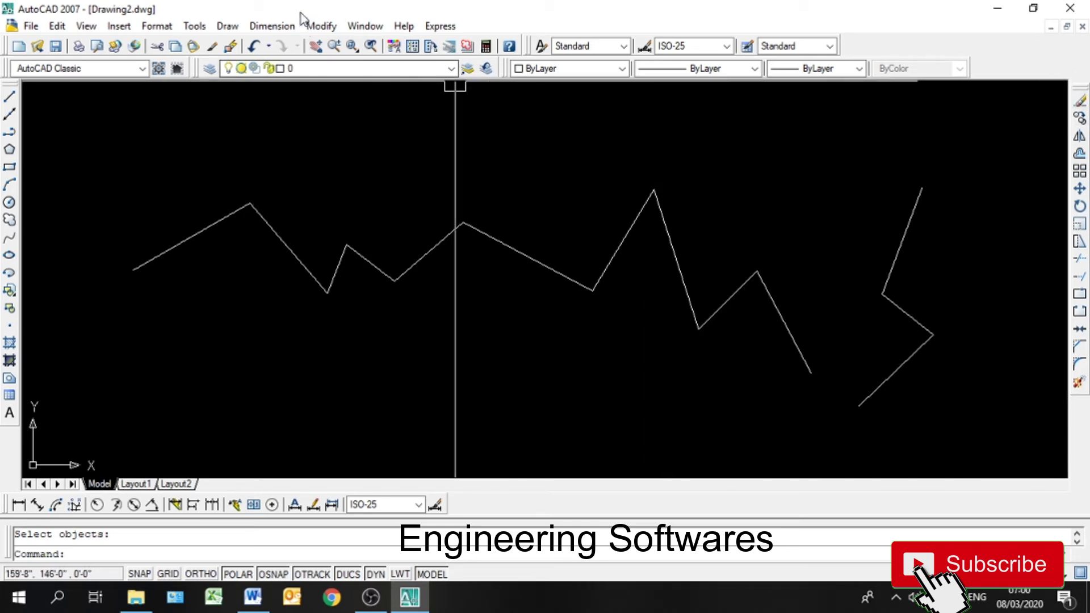
Step: Erase the steep upper segment of the detached three-segment piece using a selection window
click(316, 27)
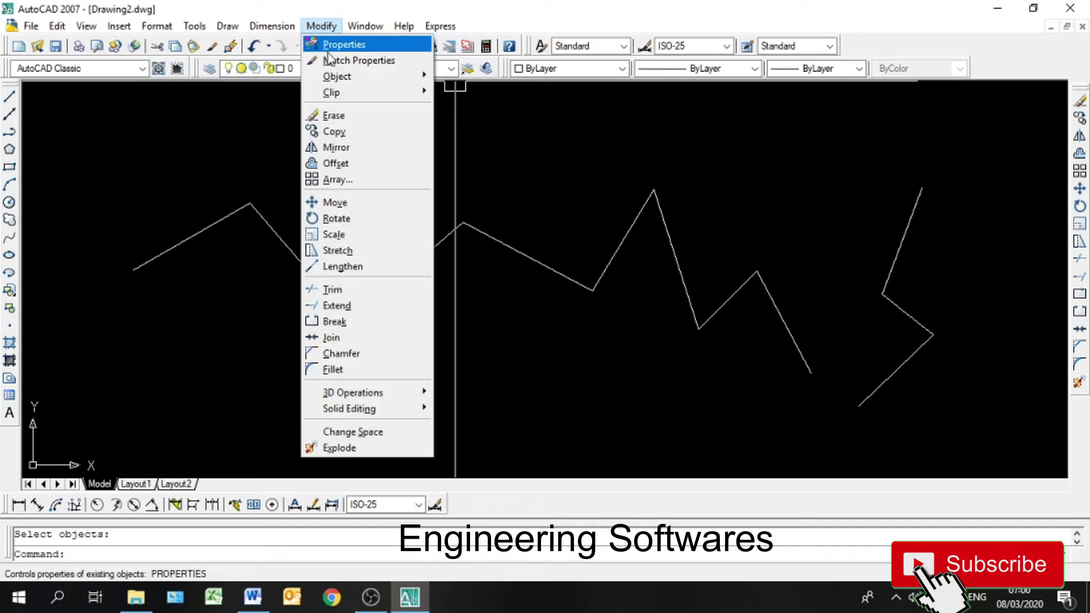
click(332, 116)
click(925, 222)
click(823, 215)
key(Return)
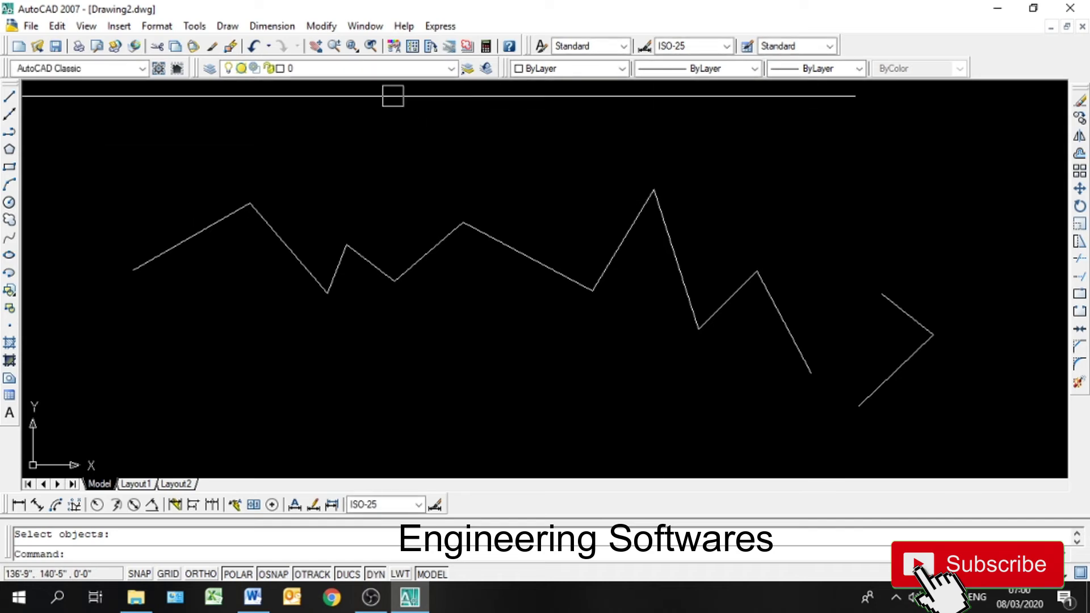
Step: Erase the two remaining segments of the detached V-shaped piece together using one crossing window
click(316, 28)
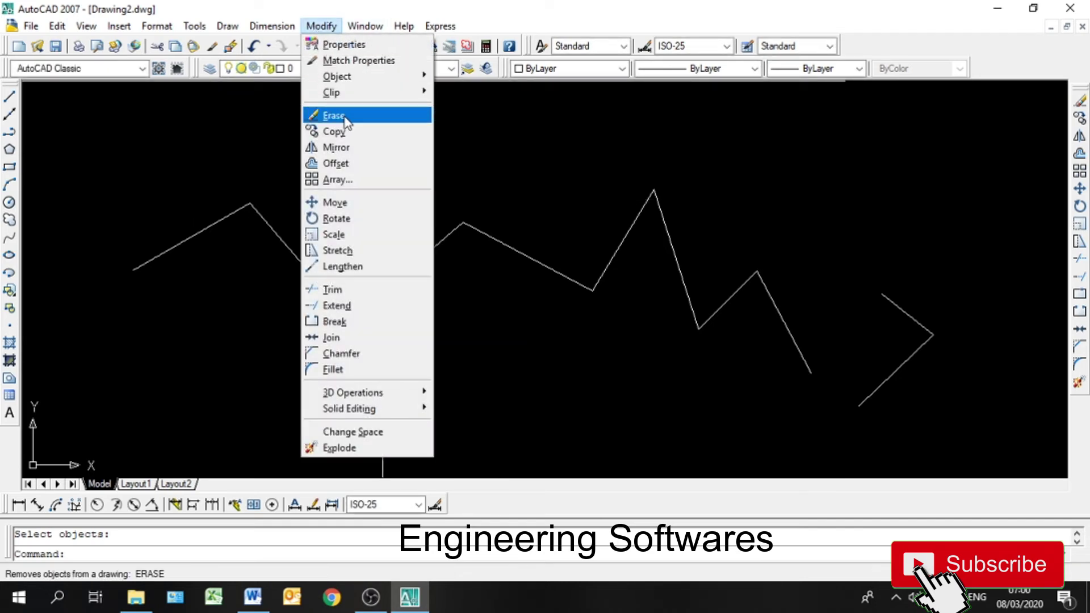
click(331, 113)
click(947, 283)
click(916, 327)
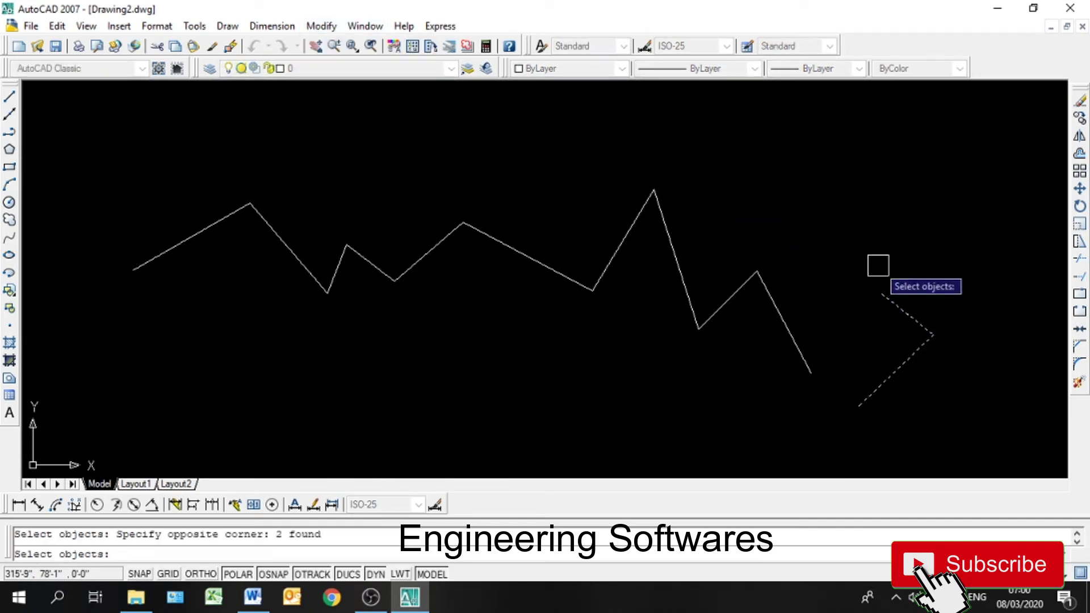
key(Return)
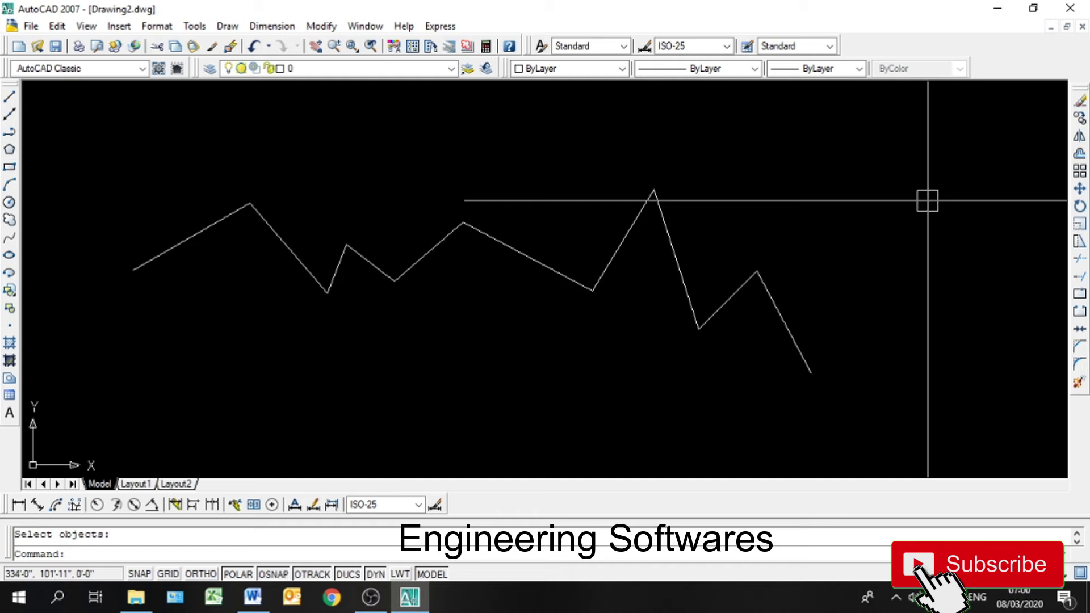
Step: Erase the descending last segment at the zigzag's right end using a selection window
text(e)
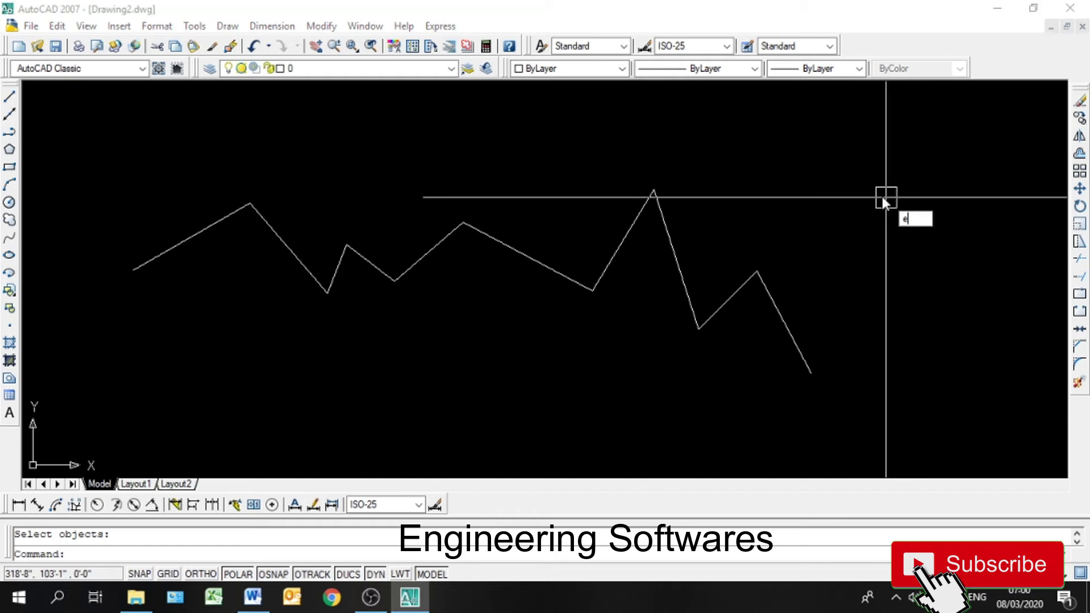
key(Return)
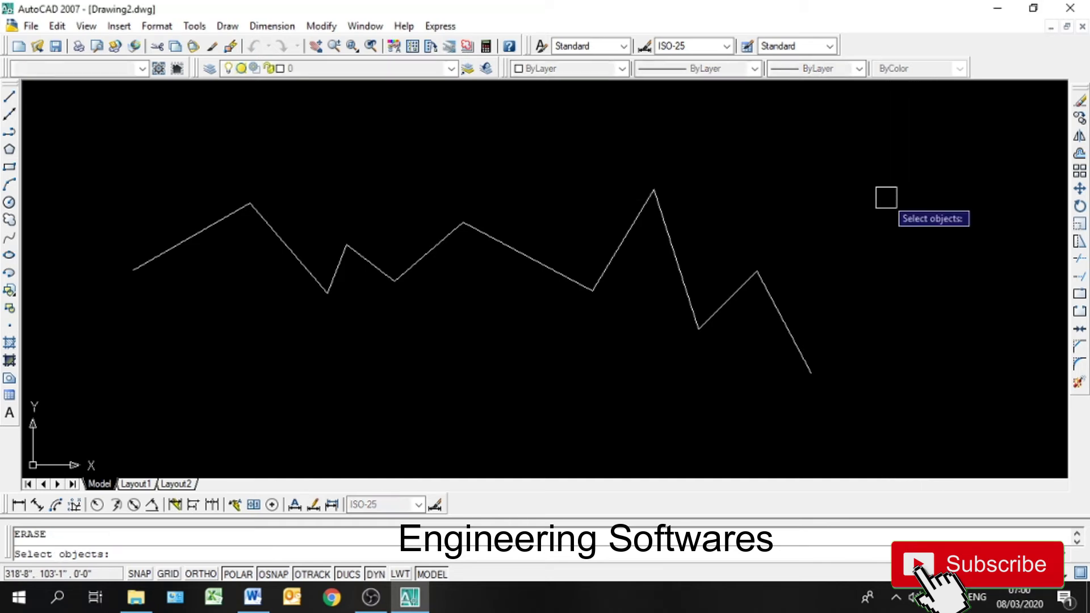
click(768, 268)
click(766, 374)
key(Return)
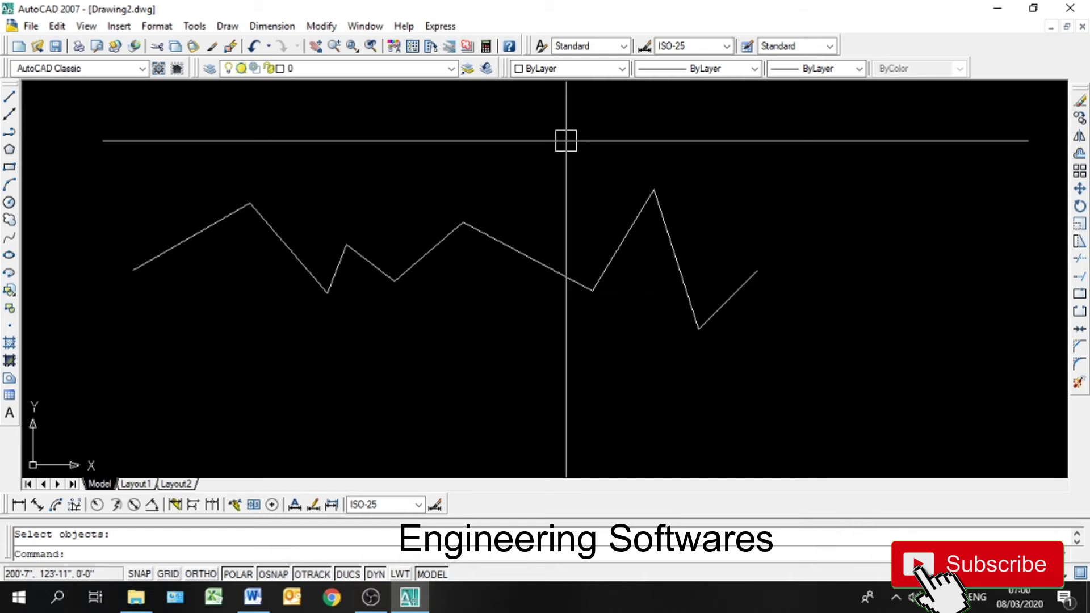
Step: Repeat the Erase command on the short rising segment that now ends the zigzag
key(Return)
click(738, 291)
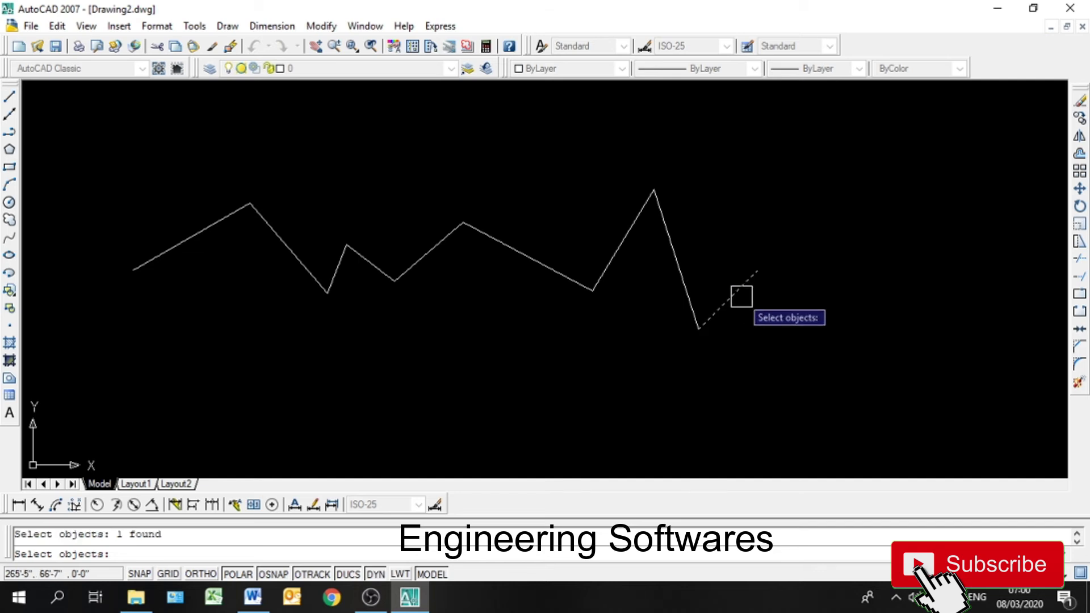
key(Return)
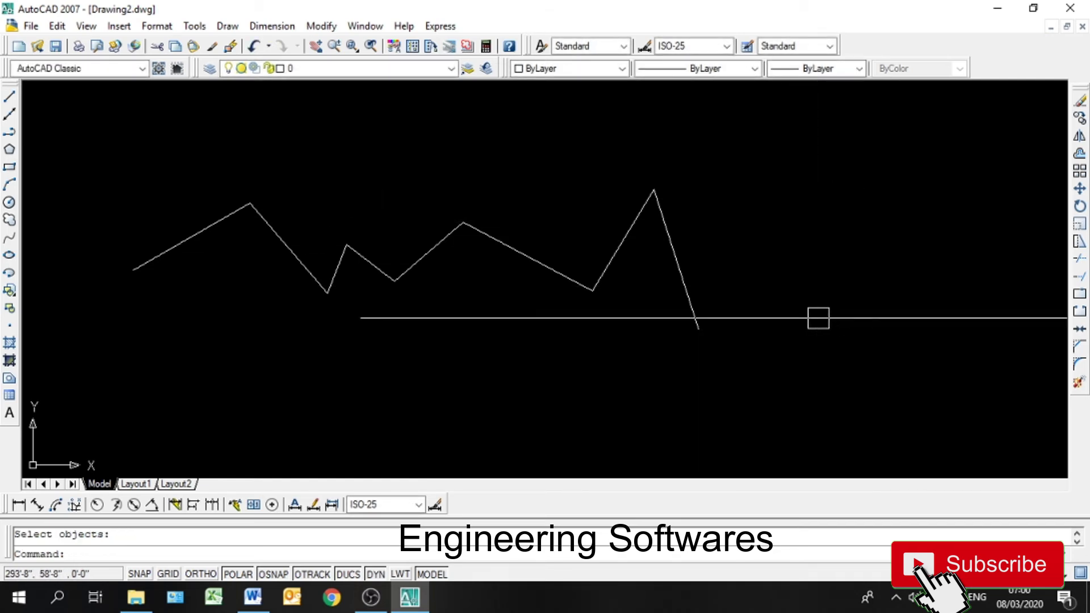
Step: Erase the three connected segments between the zigzag's first valley and its middle peak, selecting them with crossing windows
click(414, 309)
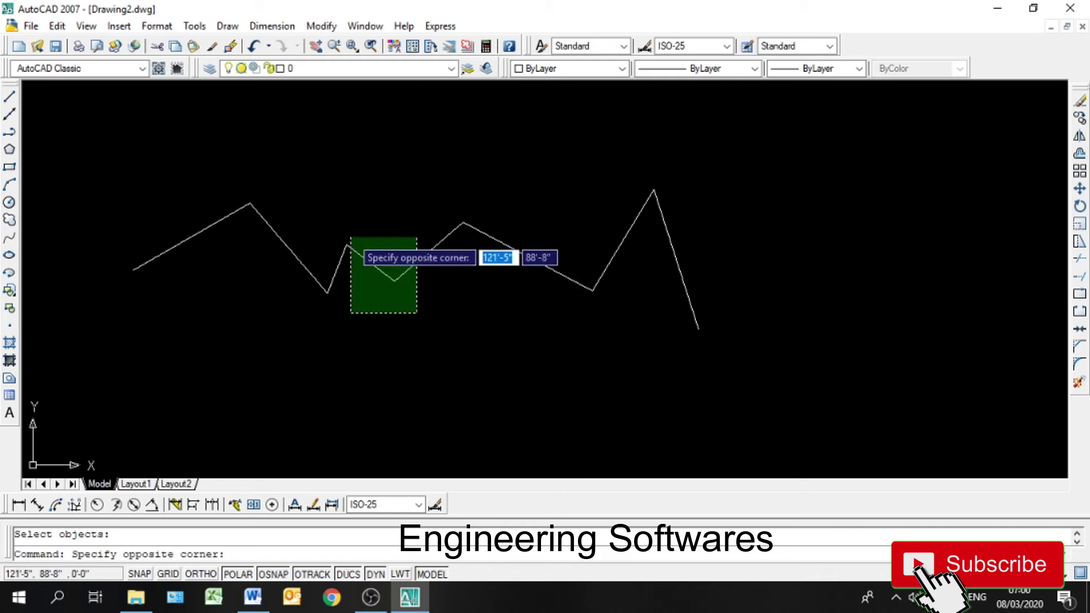
click(351, 232)
click(350, 203)
click(306, 252)
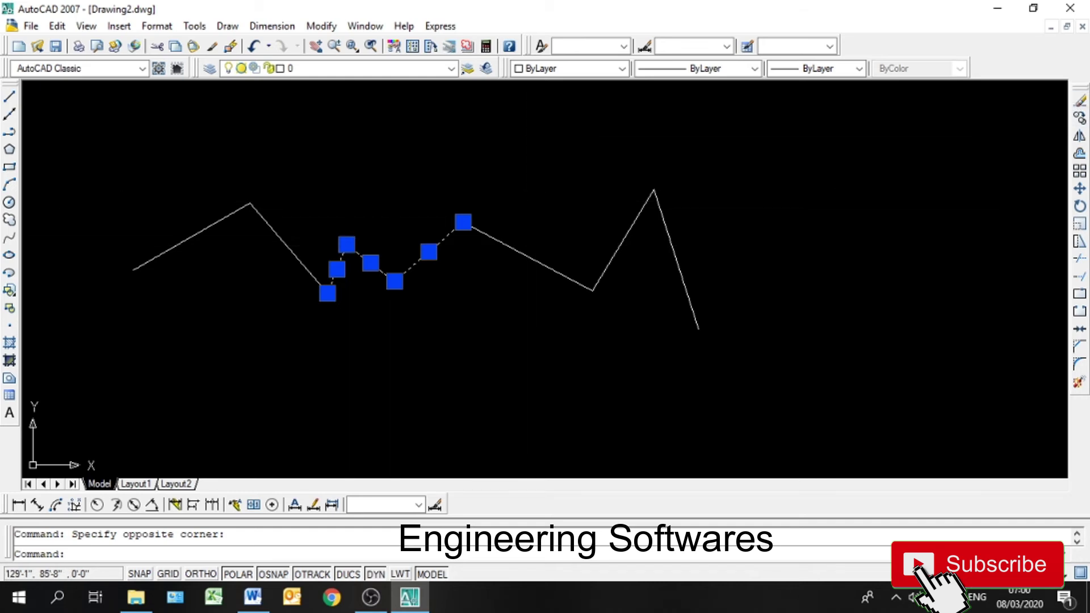
click(1080, 101)
Step: Erase the isolated descending segment joined to the right peak, using a crossing window
click(555, 209)
click(436, 284)
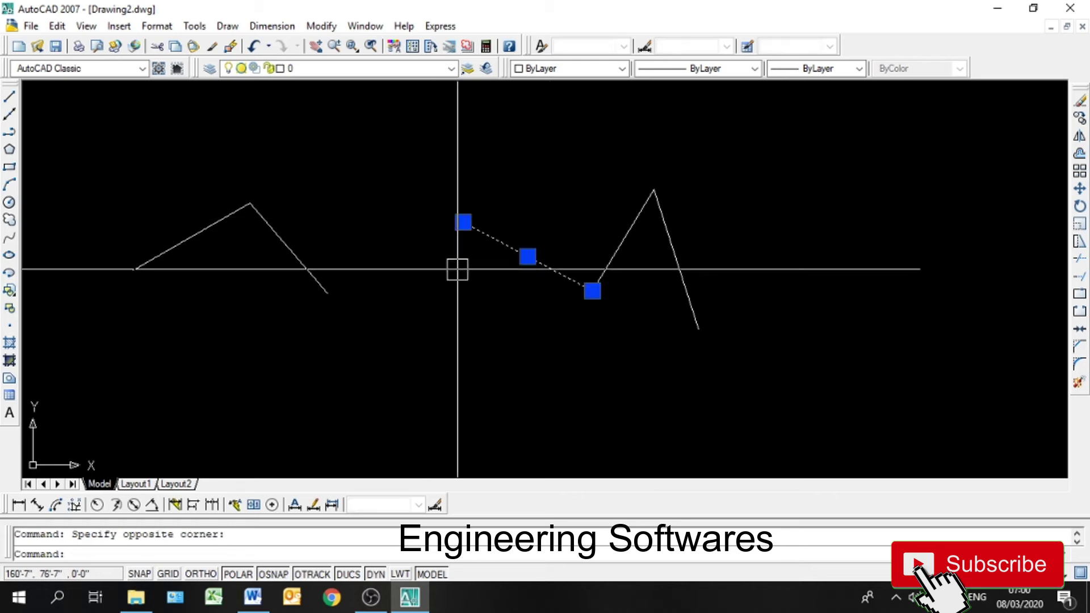
click(1080, 101)
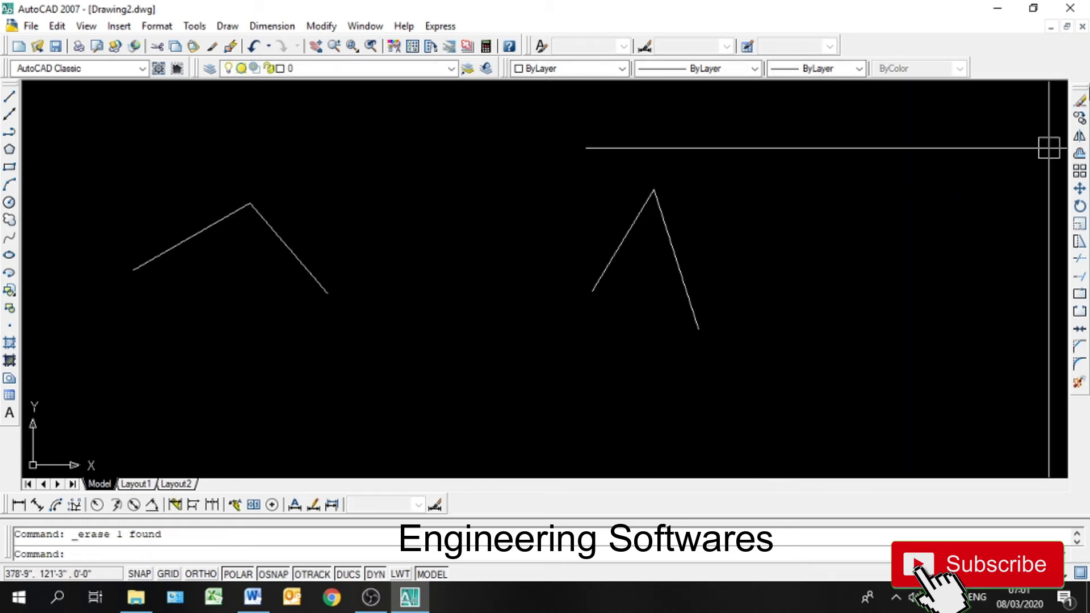
Step: Erase the right peak's rising segment by picking it and its steep falling segment by crossing selection
click(1080, 101)
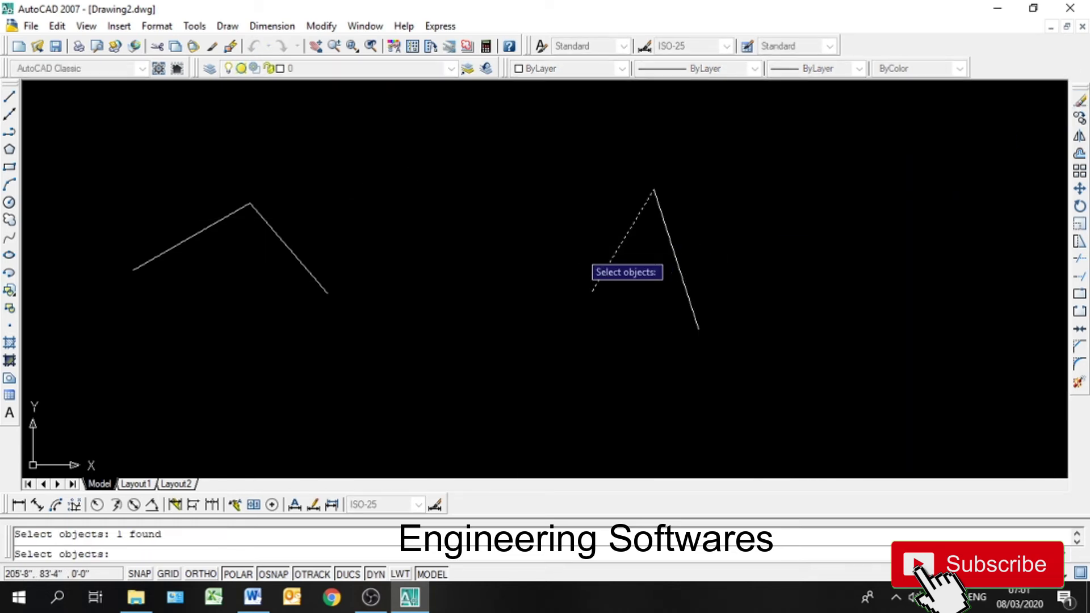
key(Return)
click(725, 219)
click(622, 263)
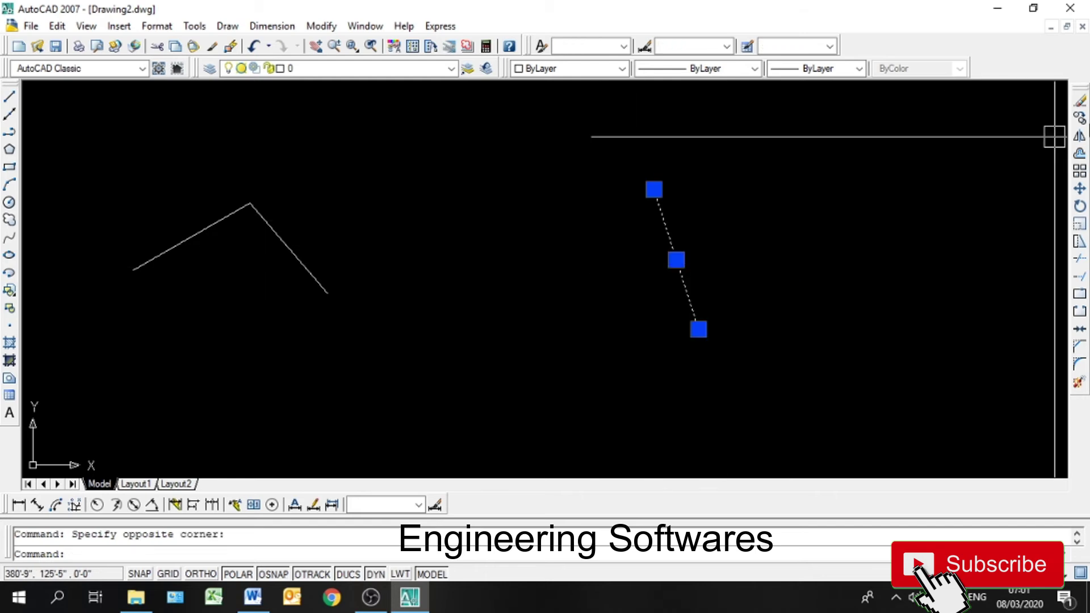
click(1082, 102)
Step: Delete the two segments of the last remaining peak together with one crossing window
click(297, 178)
click(215, 244)
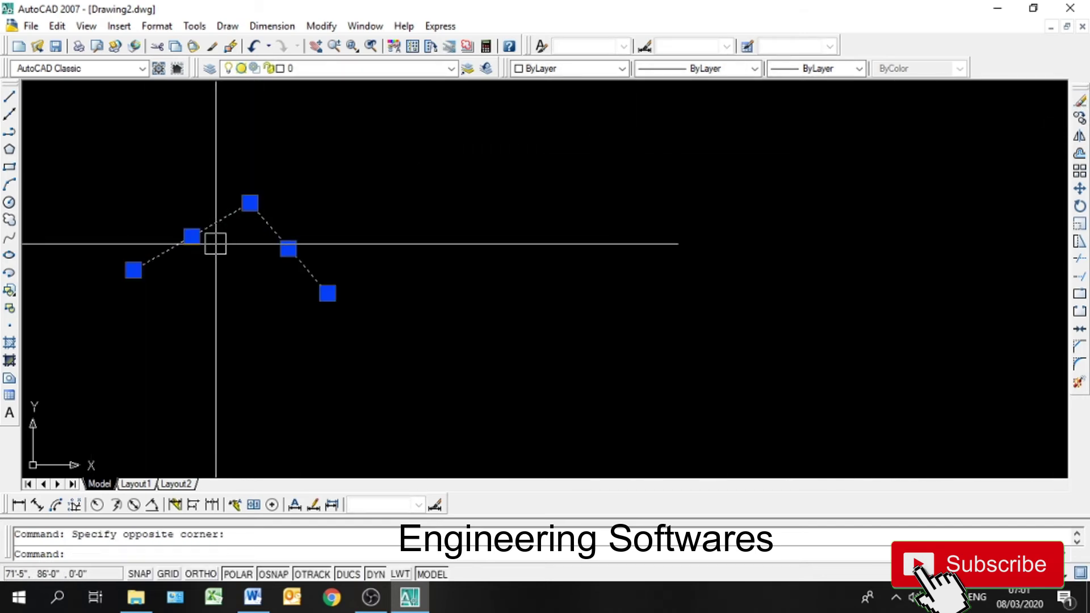
key(Delete)
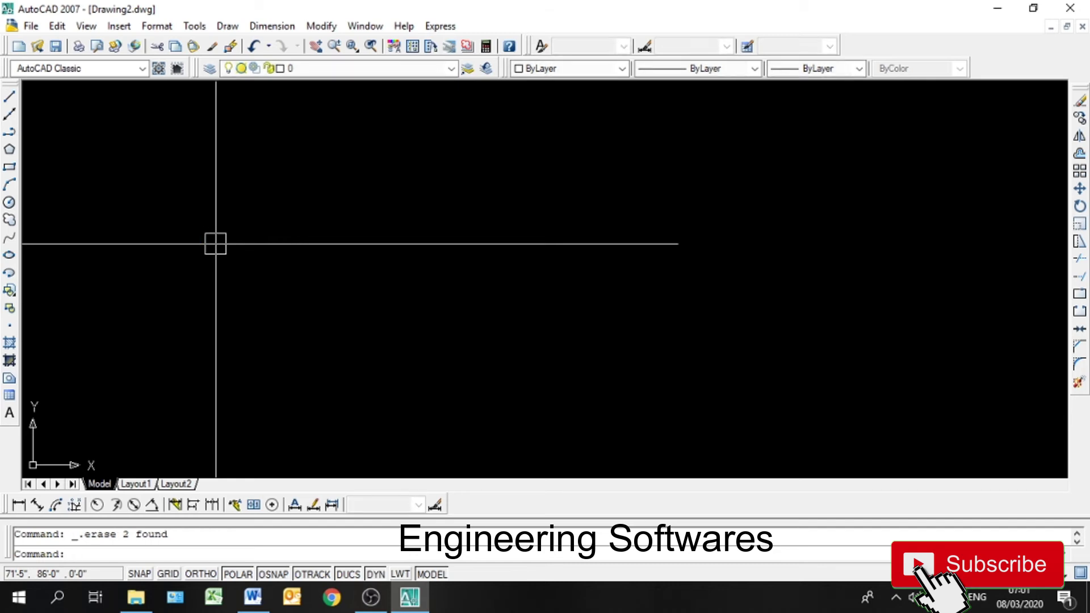
Step: Draw a large rectangle in the middle of the empty drawing, about twice as wide as it is high
click(9, 166)
click(330, 200)
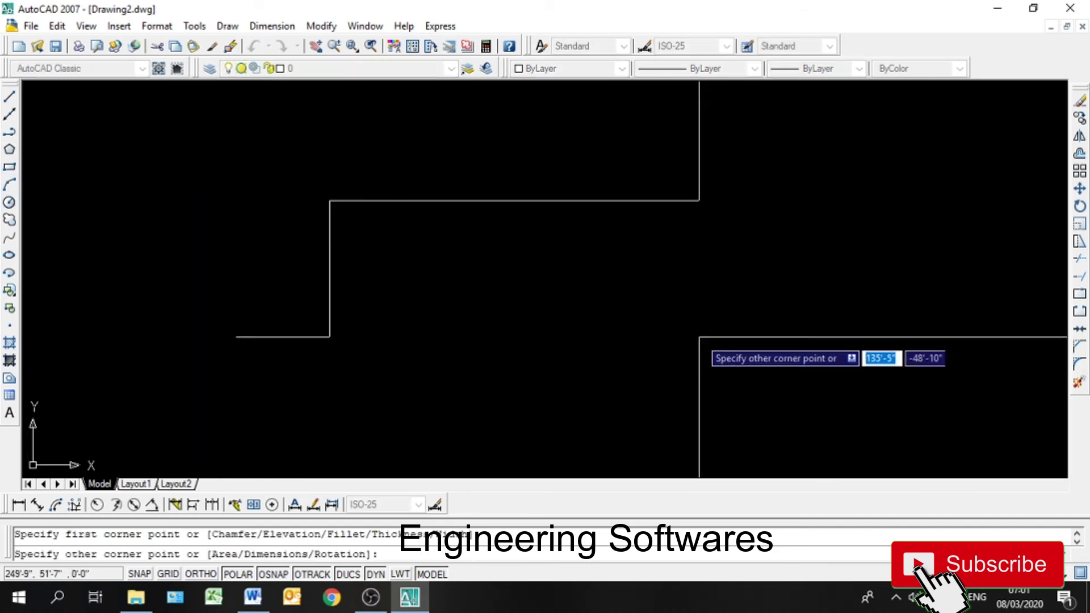
click(689, 370)
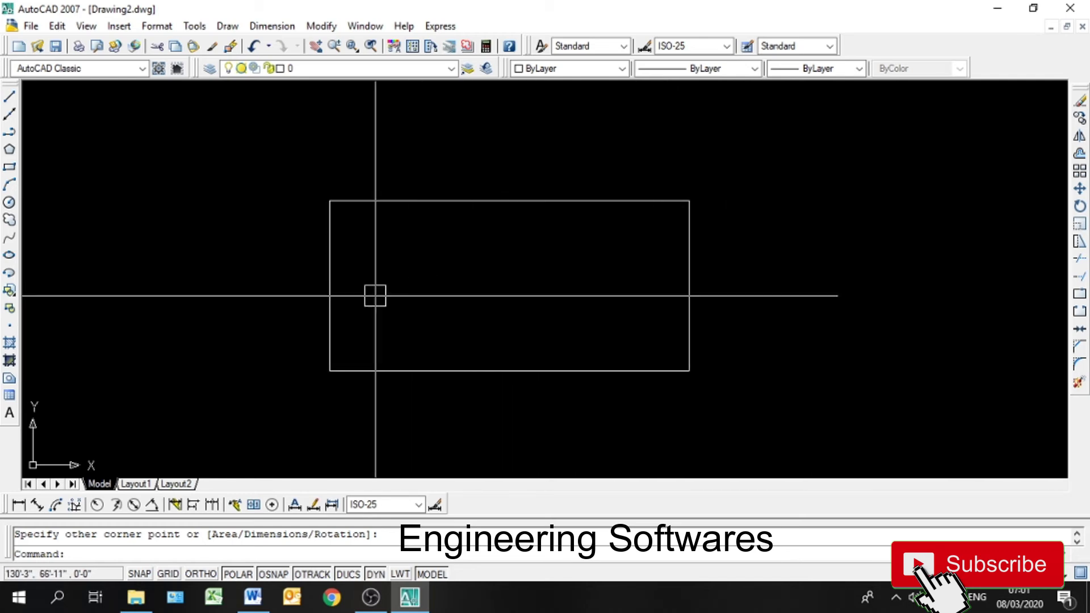
Step: Draw a five-sided polygon to the left of the rectangle, circumscribed about a circle of about 28' radius
click(9, 150)
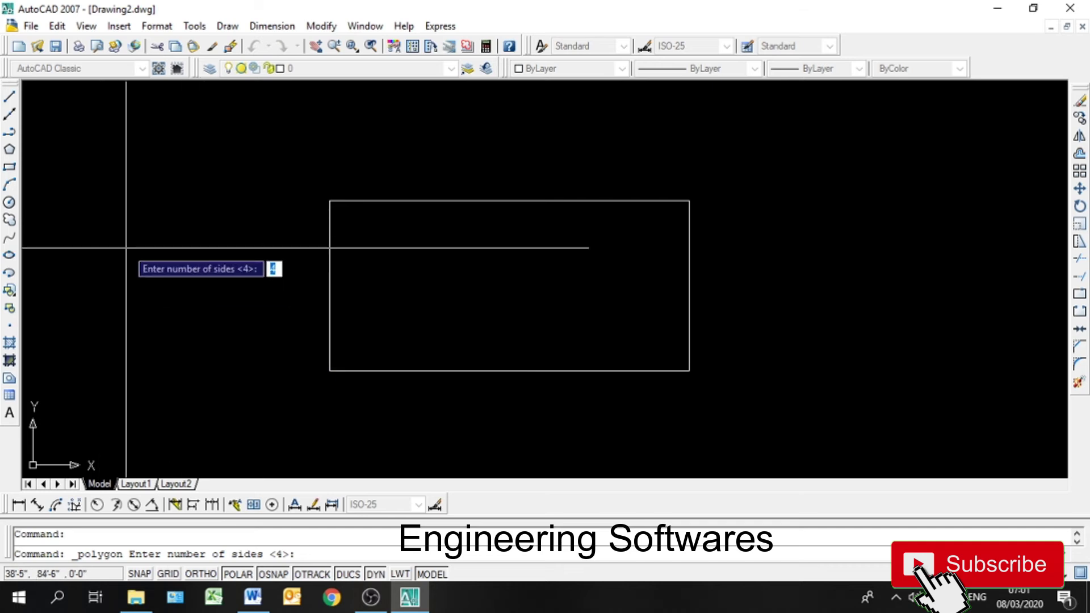
text(5)
key(Return)
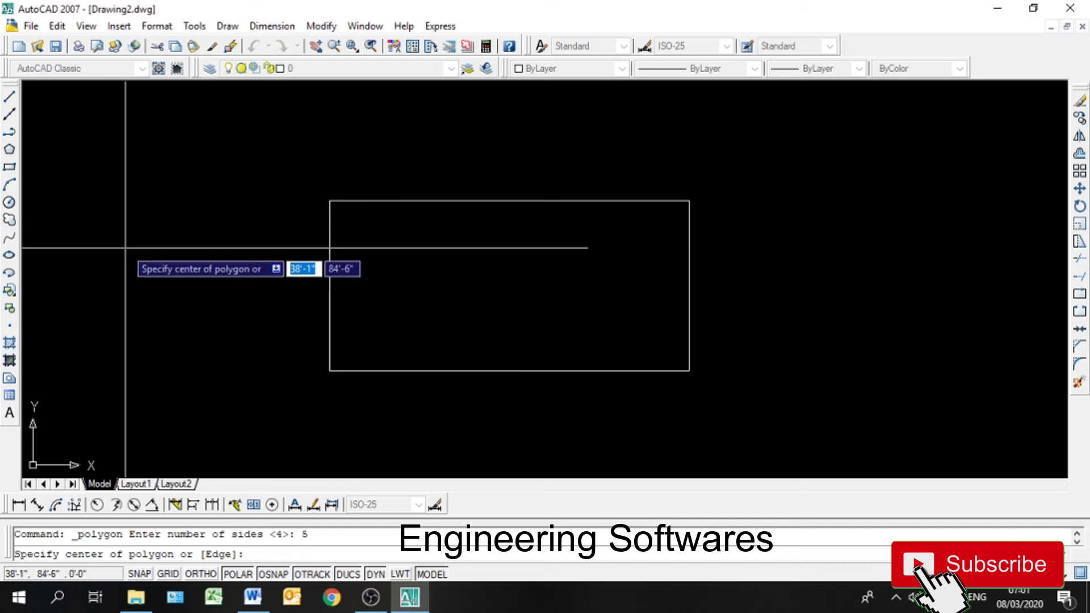
key(Return)
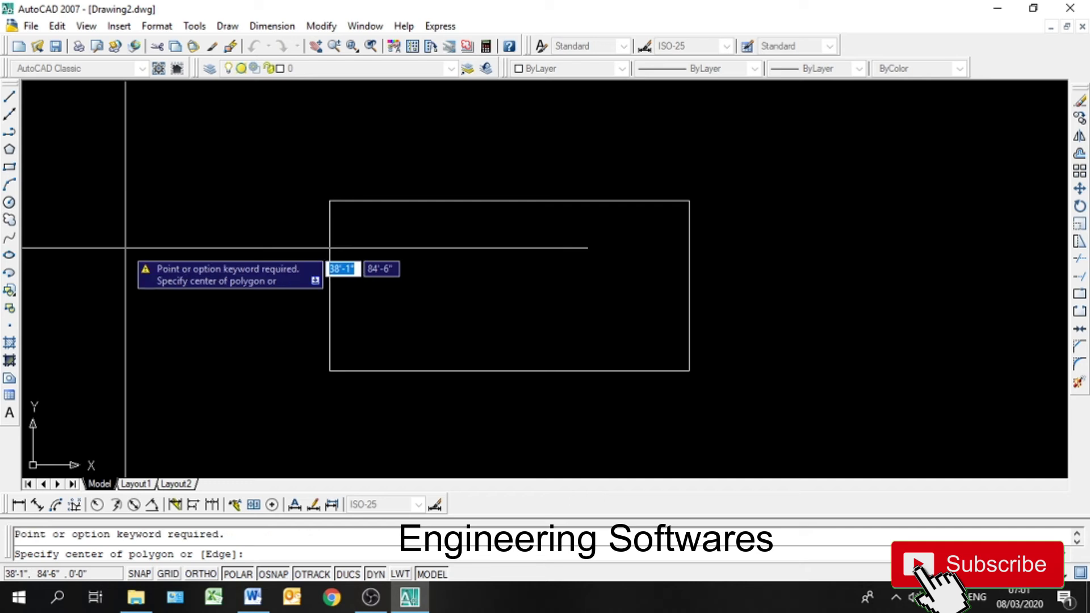
click(120, 236)
key(Return)
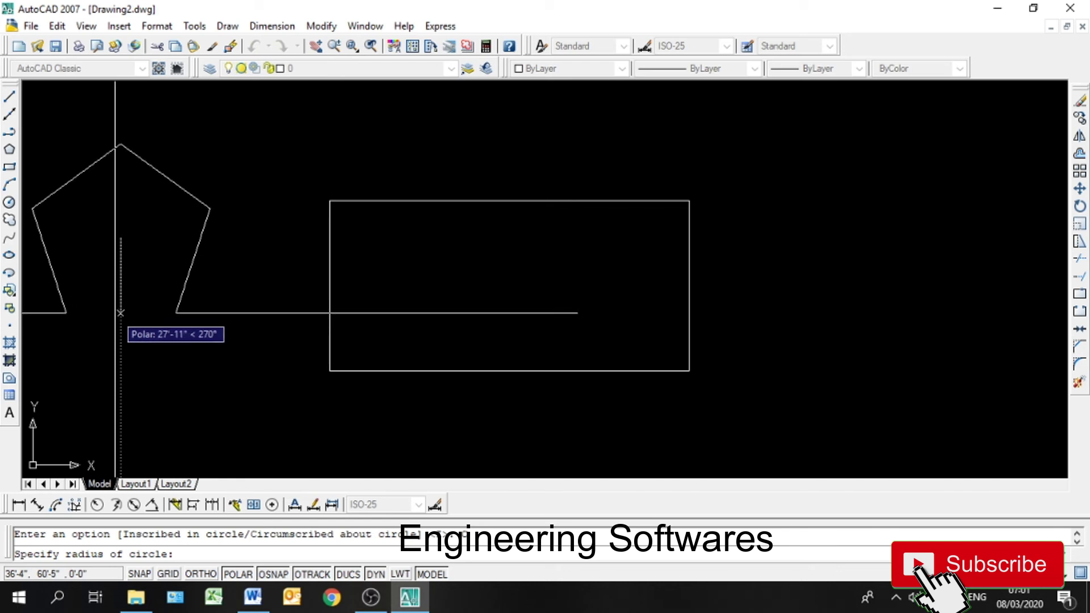
click(118, 313)
Step: Turn off the display of the UCS icon at the UCS origin point in the UCS settings
middle_drag(283, 306, 339, 333)
scroll(339, 332, down, 4)
scroll(189, 377, up, 3)
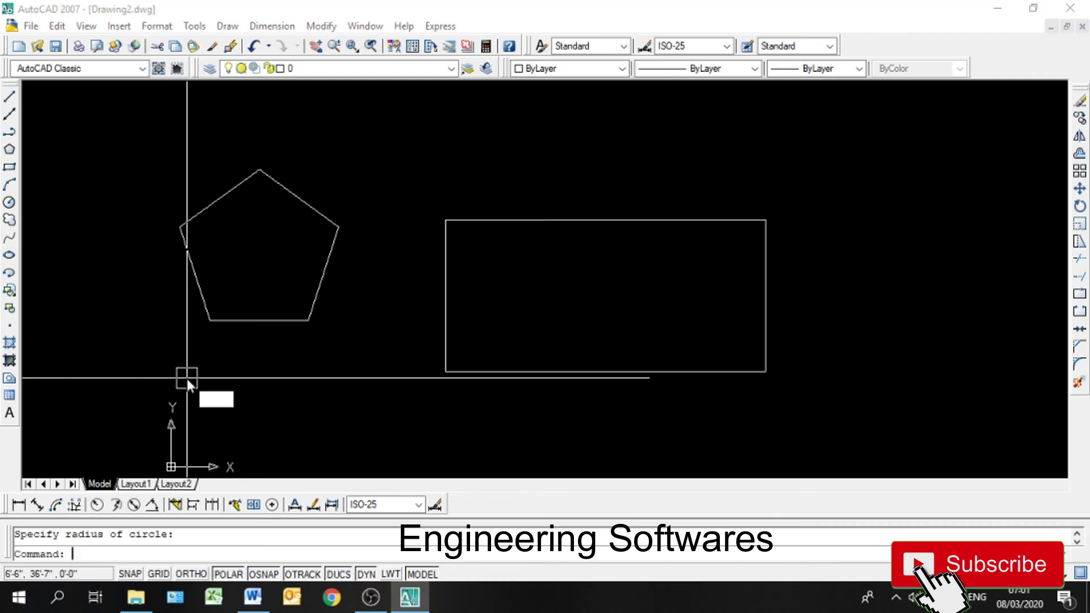
key(Return)
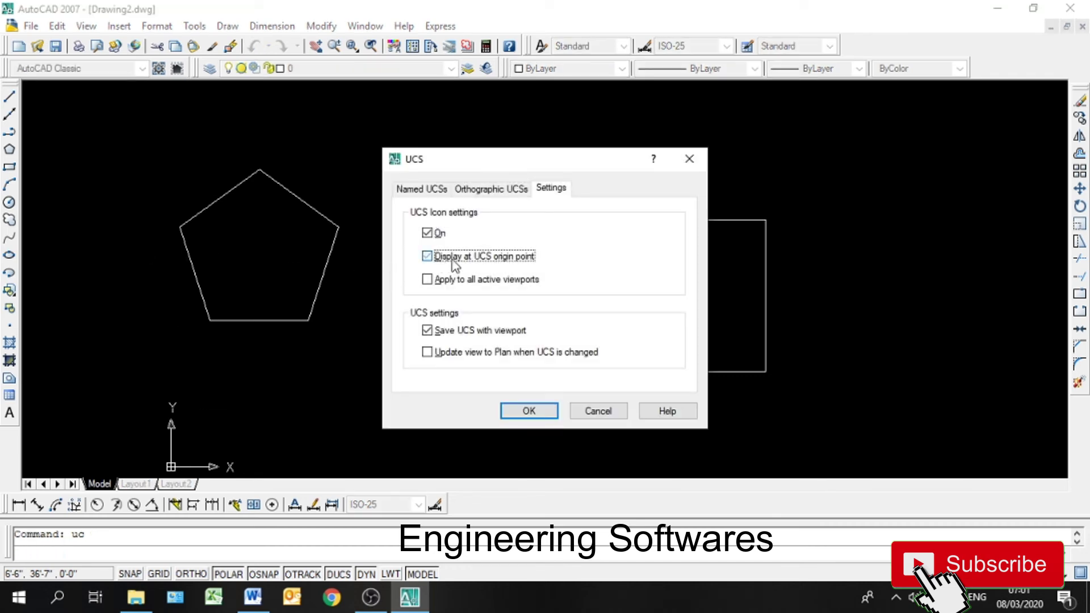
click(531, 416)
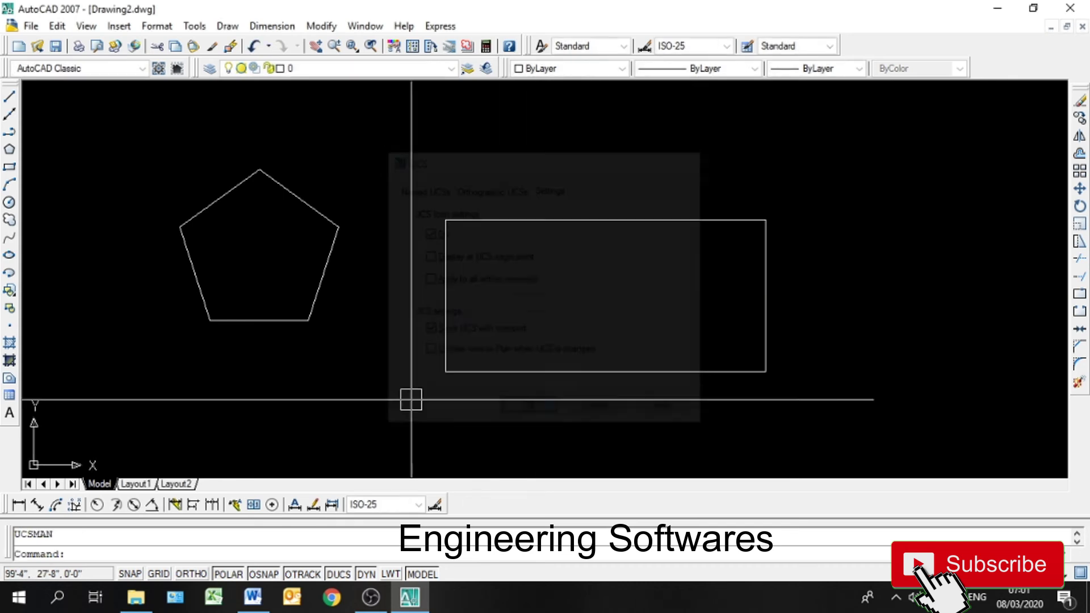
Step: Draw a five-pointed star inside the pentagon with connected lines between its non-adjacent vertices, ending back at the top vertex
click(10, 98)
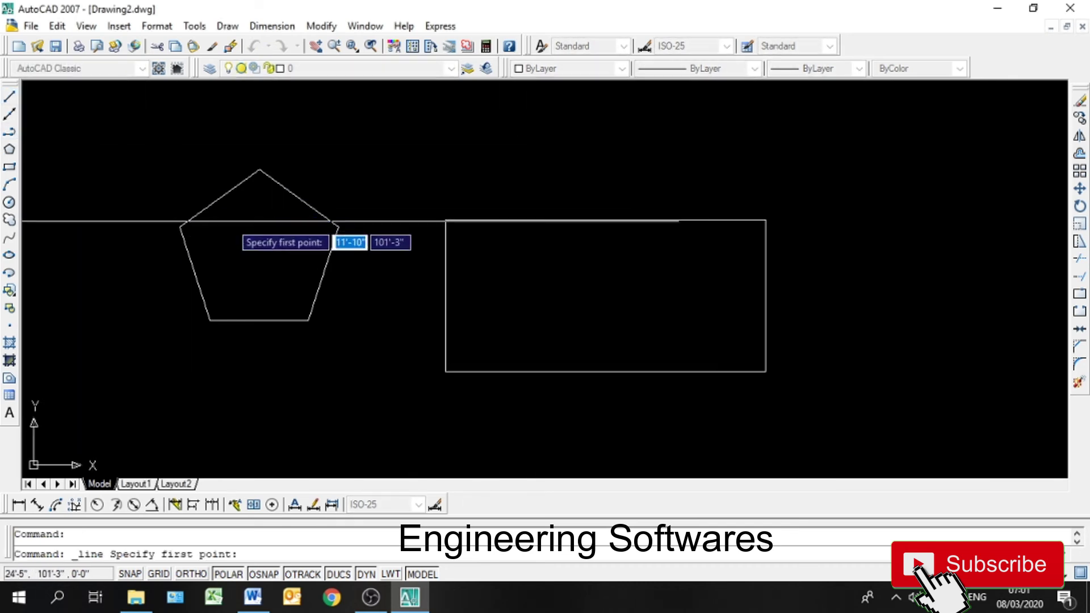
click(258, 170)
click(210, 319)
click(334, 228)
click(180, 228)
click(307, 319)
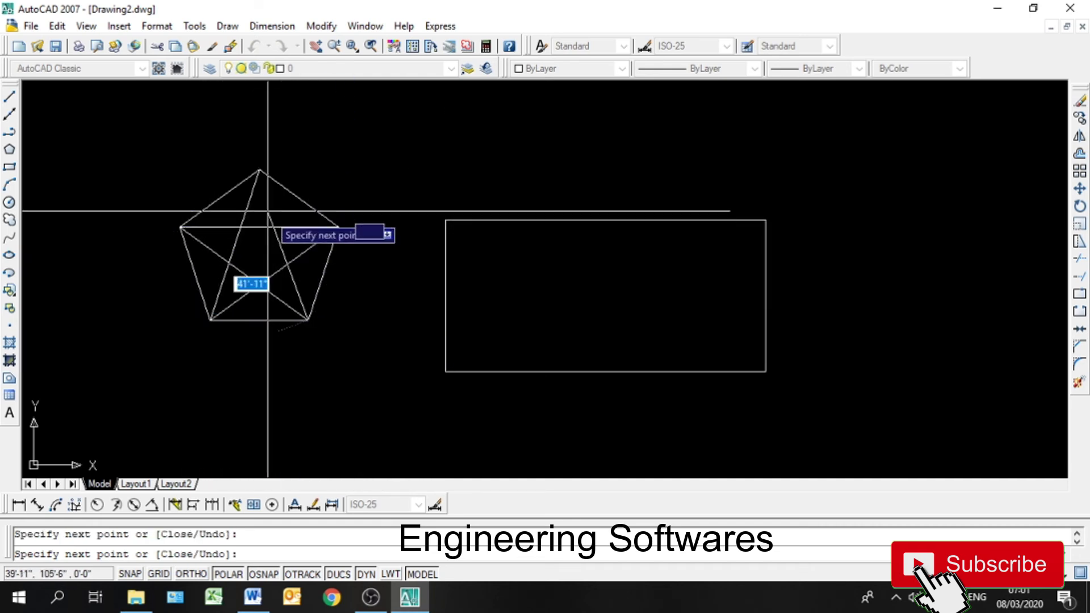
click(259, 169)
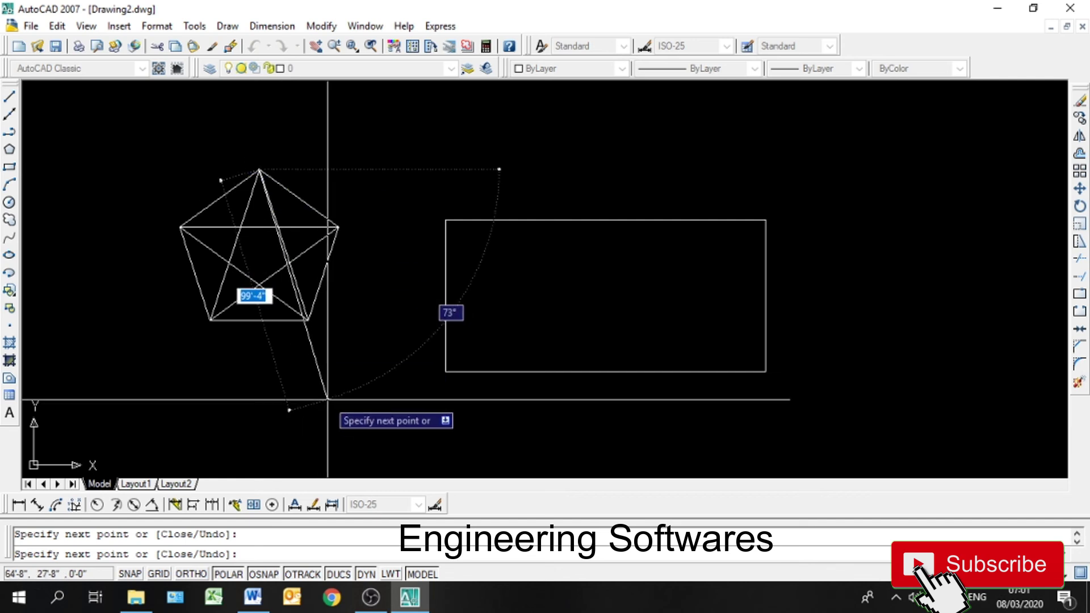
key(Return)
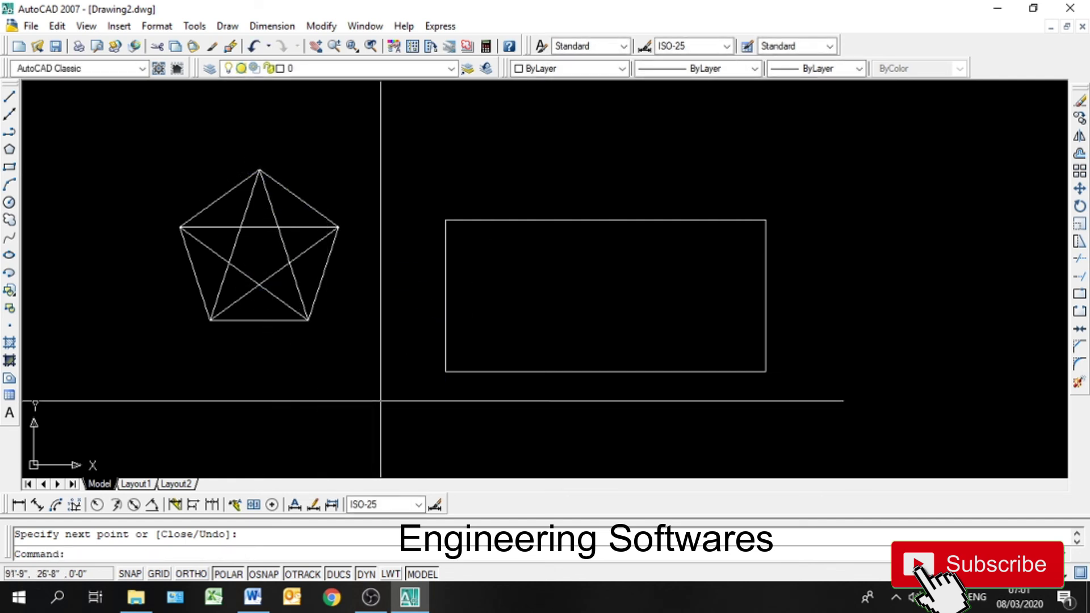
Step: Erase the rectangle by picking its edge
click(1080, 101)
click(766, 226)
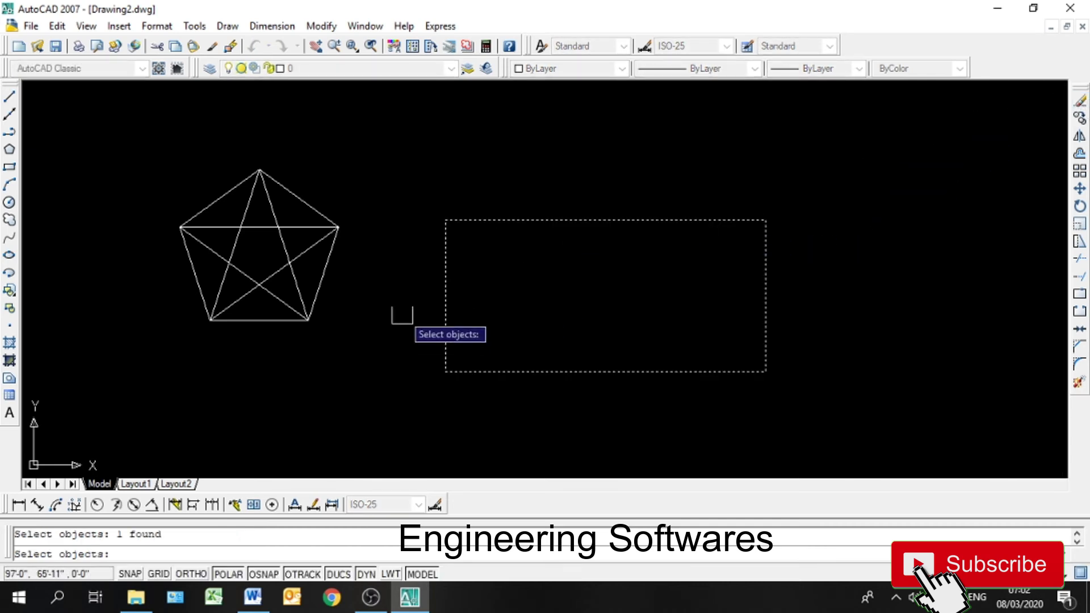
key(Return)
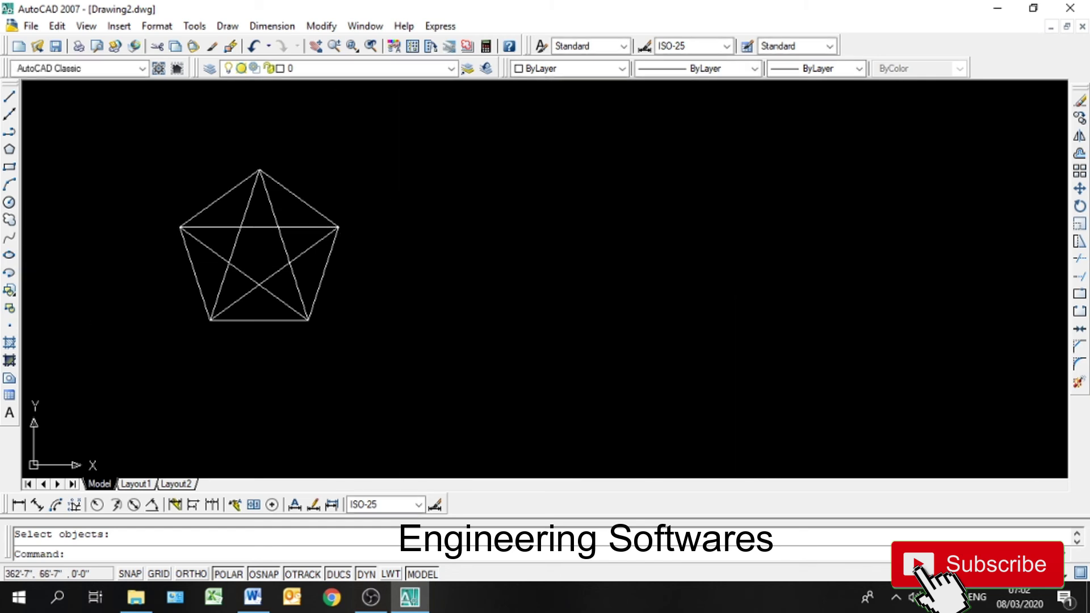
Step: Erase only the pentagon outline around the star and undo the erasure
click(1080, 100)
click(292, 268)
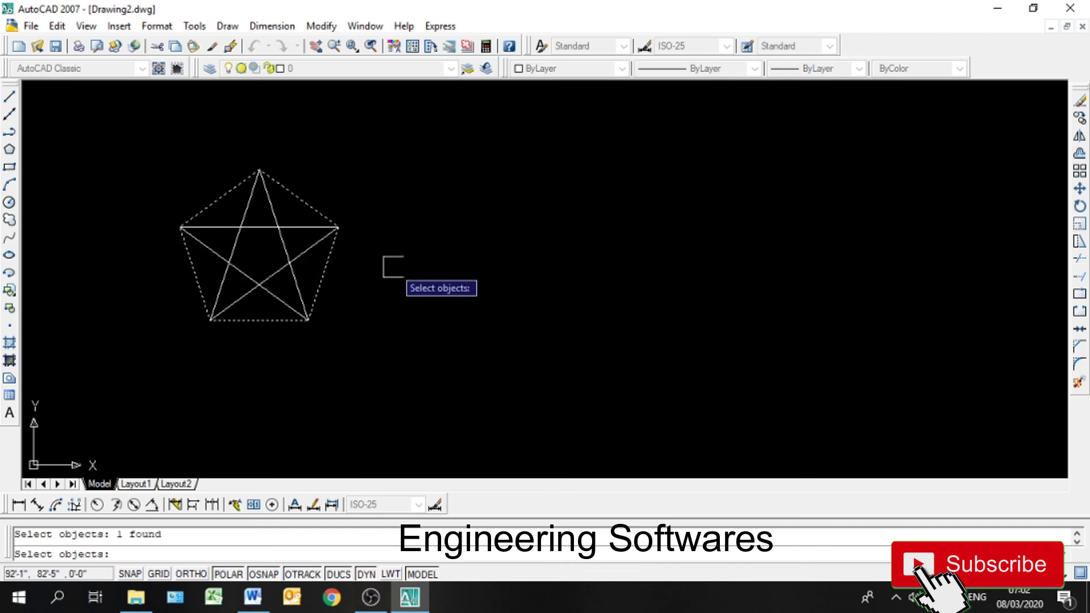
key(Return)
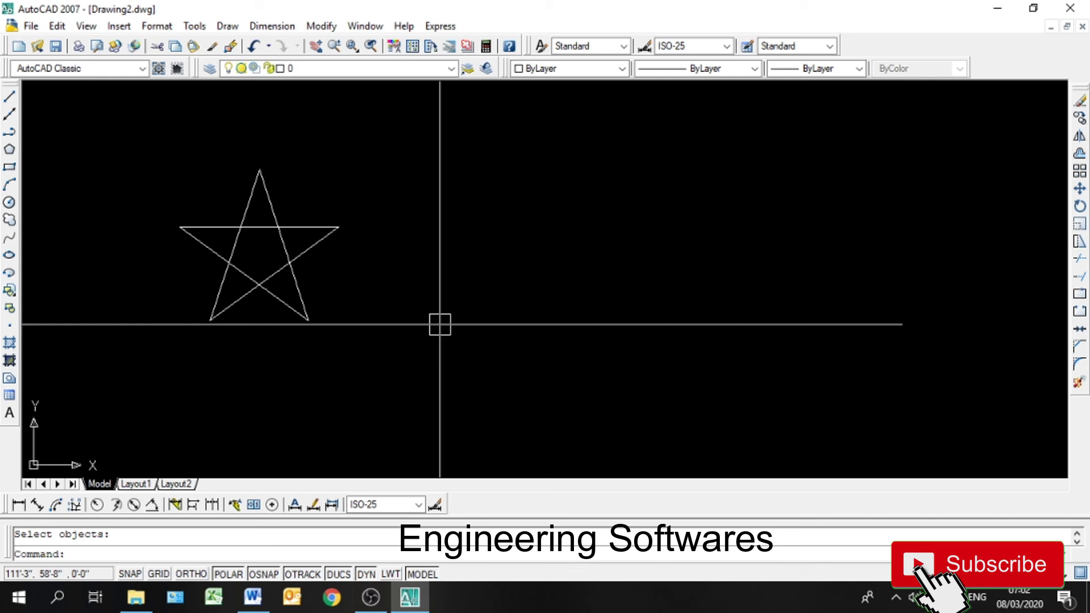
key(ctrl+z)
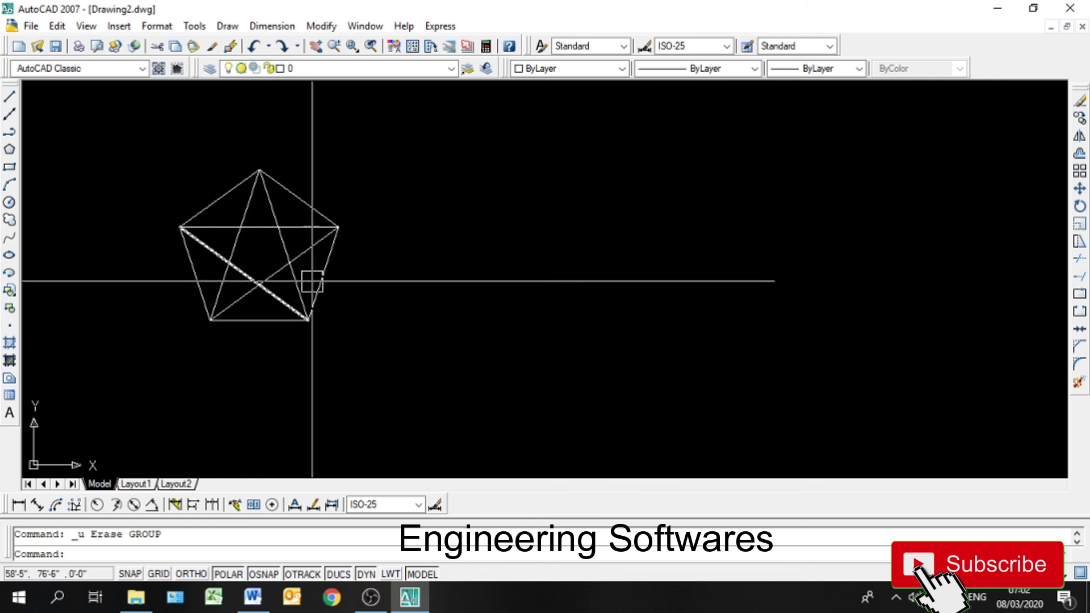
Step: Try a crossing selection over the pentagon's right side and clear the selection
click(417, 154)
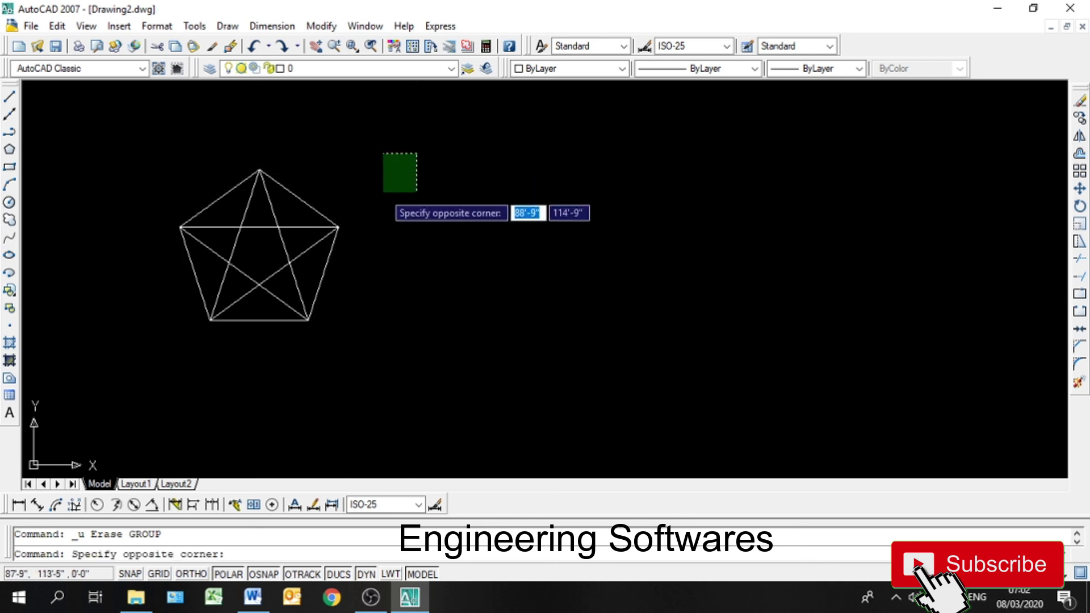
click(316, 250)
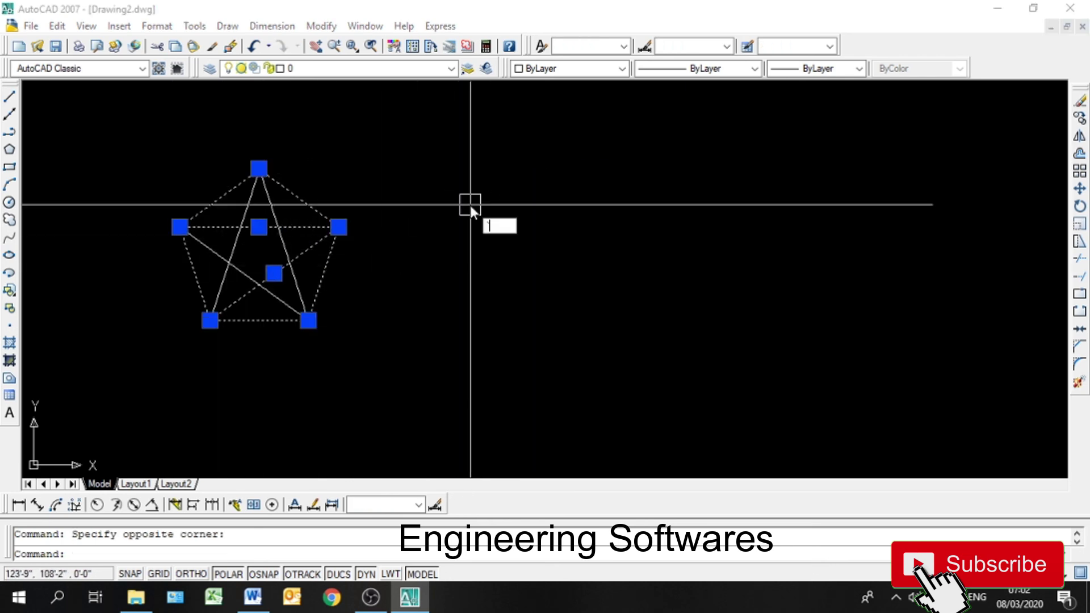
key(Escape)
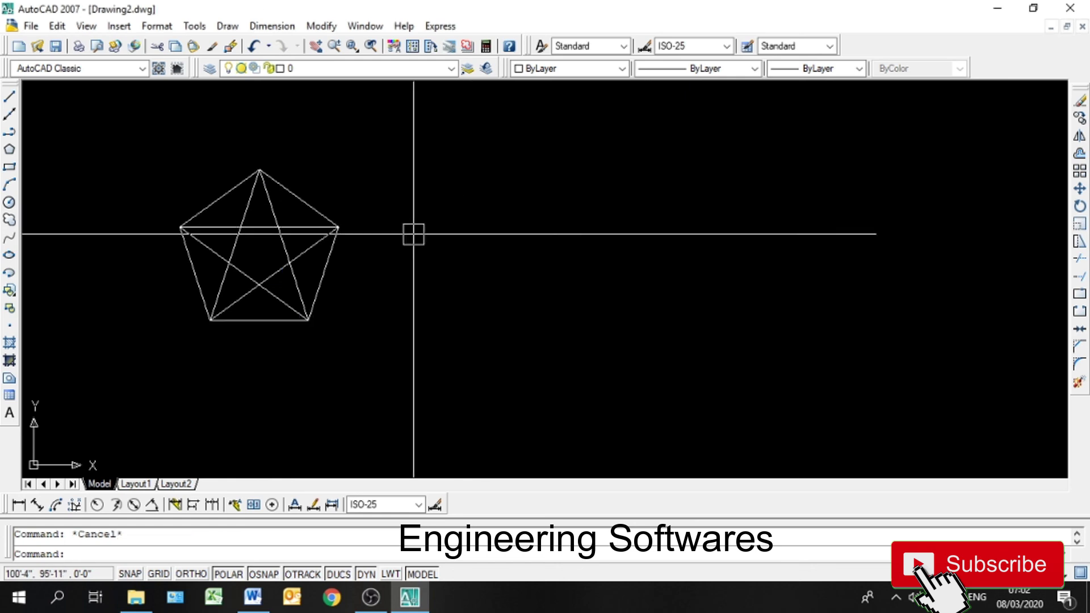
Step: Try selecting the pentagon and star with an enclosing selection window and clear the selection
right_click(91, 149)
click(414, 163)
click(386, 141)
click(78, 115)
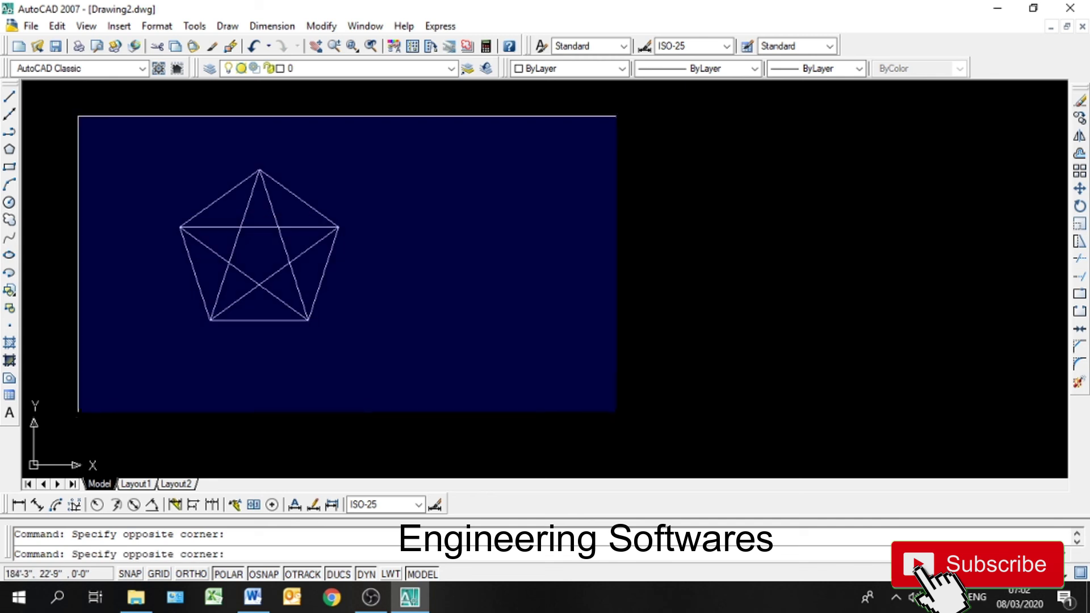
click(612, 472)
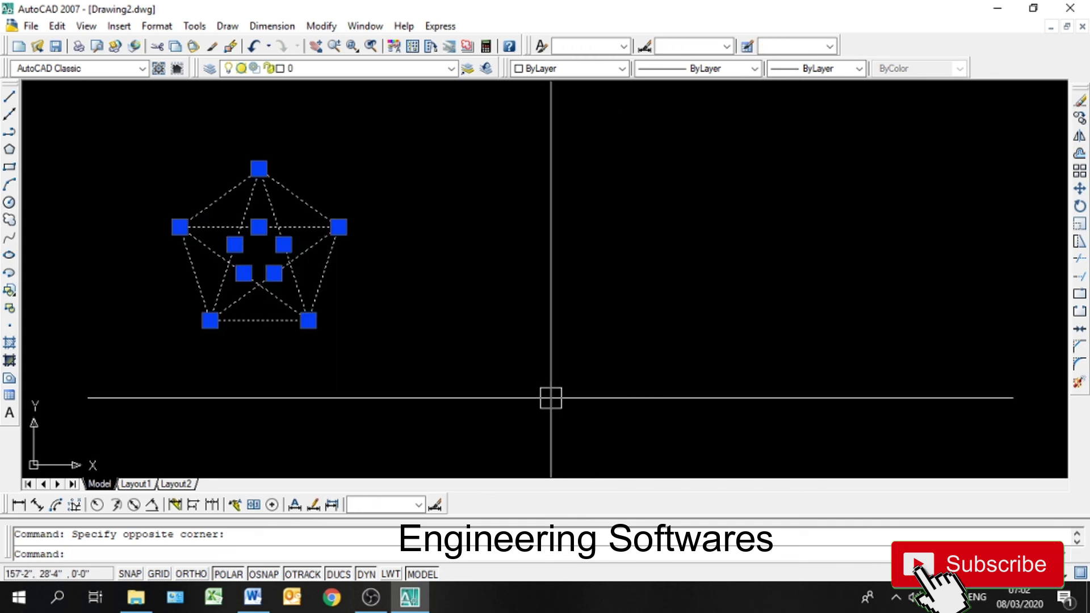
key(Escape)
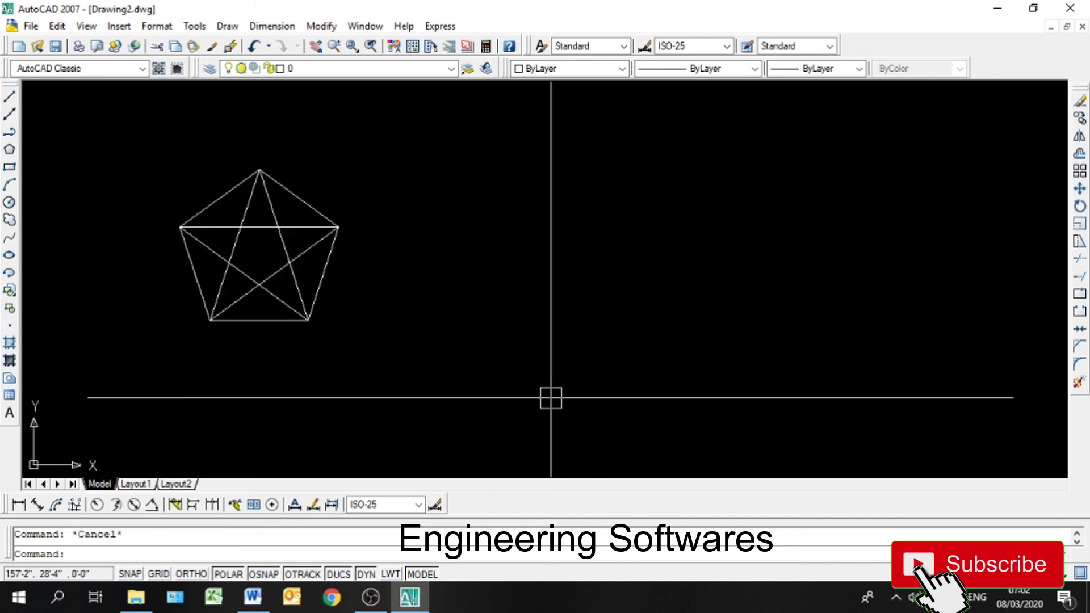
Step: Delete the pentagon and star using a large crossing window and undo the deletion
click(495, 145)
click(82, 353)
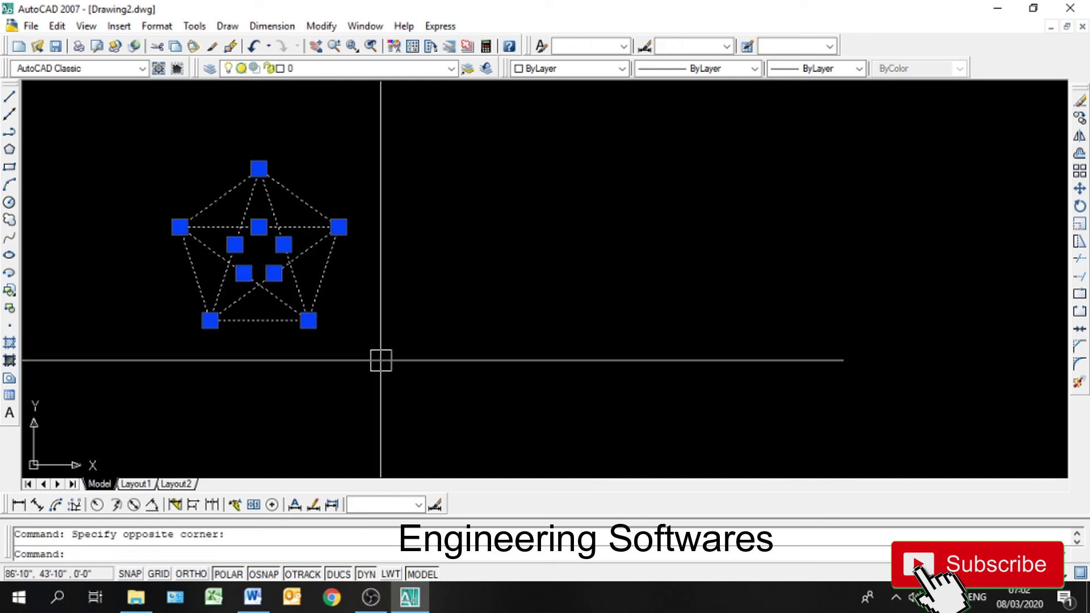
key(Delete)
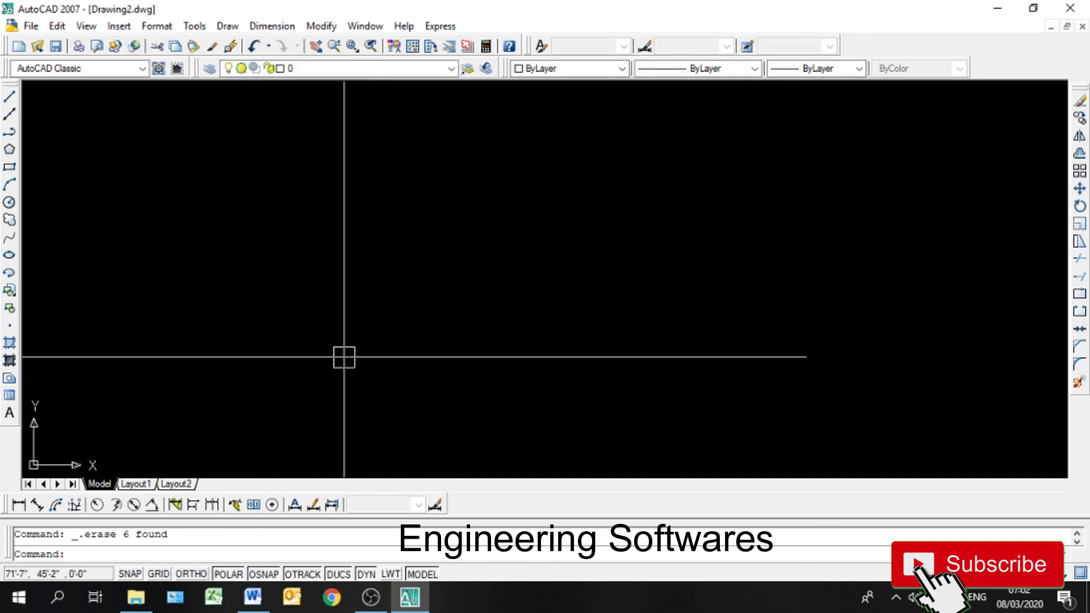
key(ctrl+z)
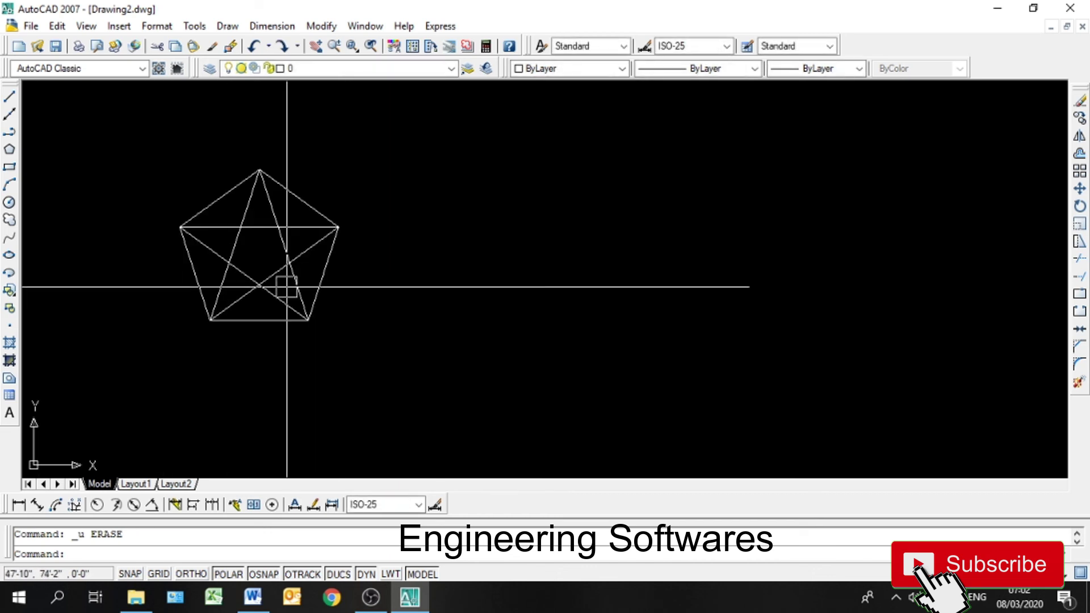
Step: Delete the entire pentagon and star figure with one crossing selection
click(594, 175)
click(88, 345)
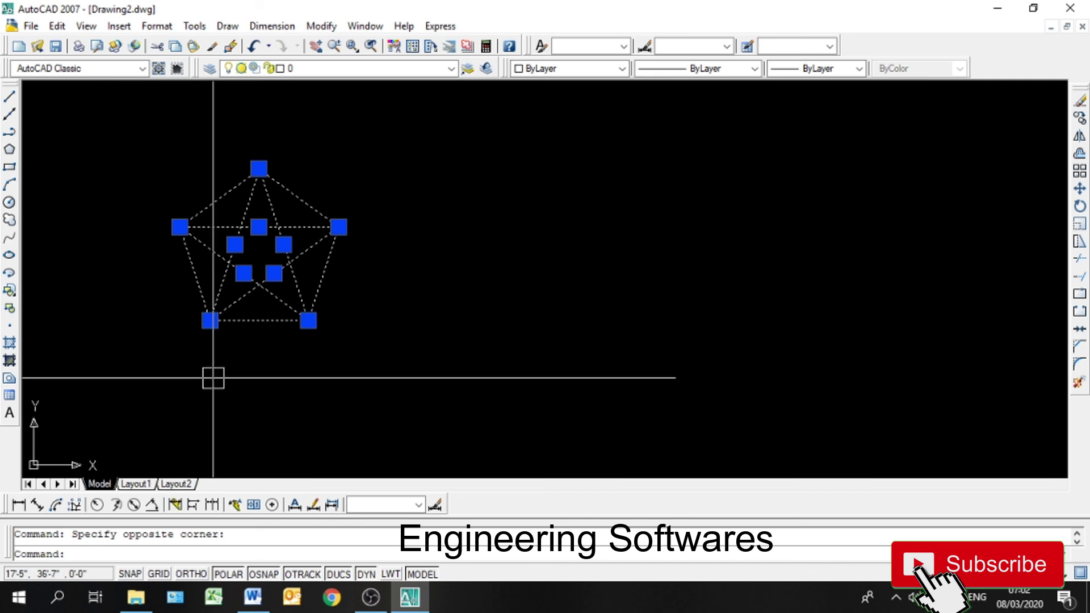
key(Delete)
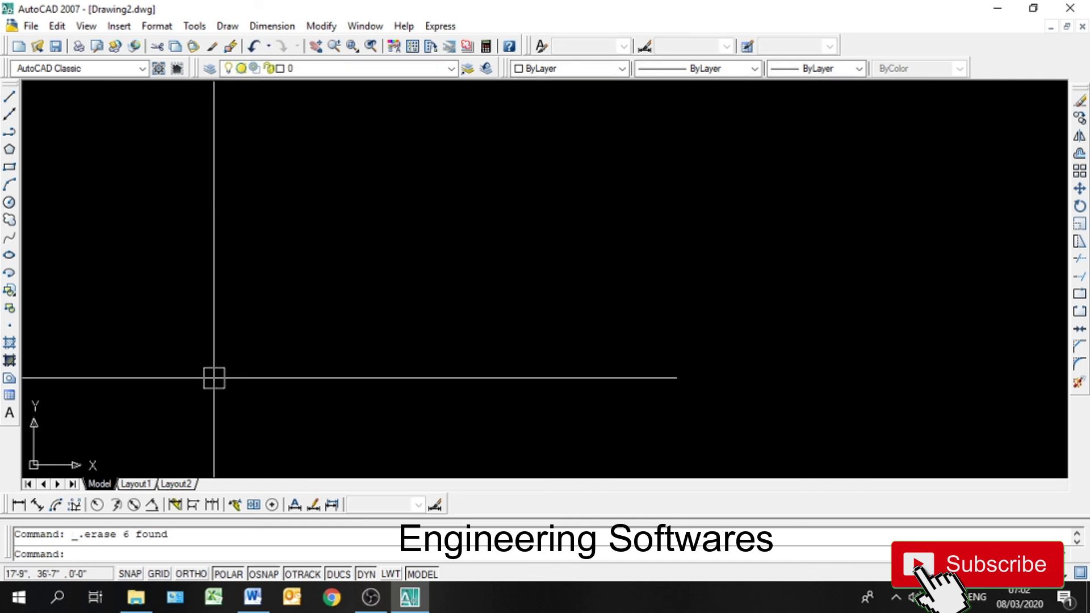